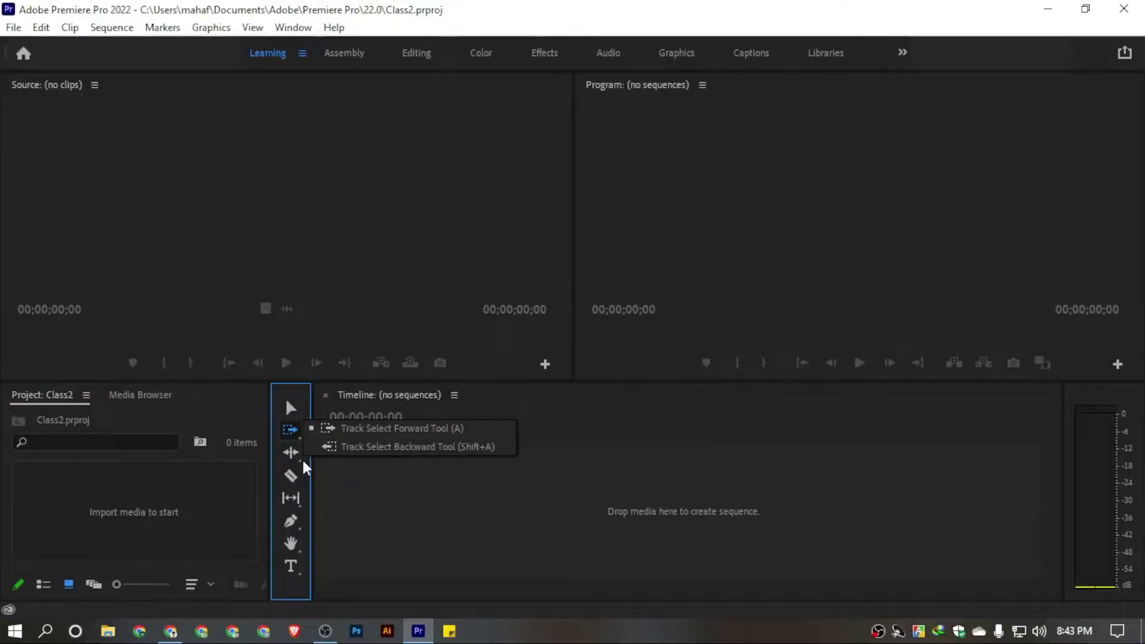
# - Show the Ripple Edit tool's flyout of trimming modes, then dismiss the list
pyautogui.click(290, 451)
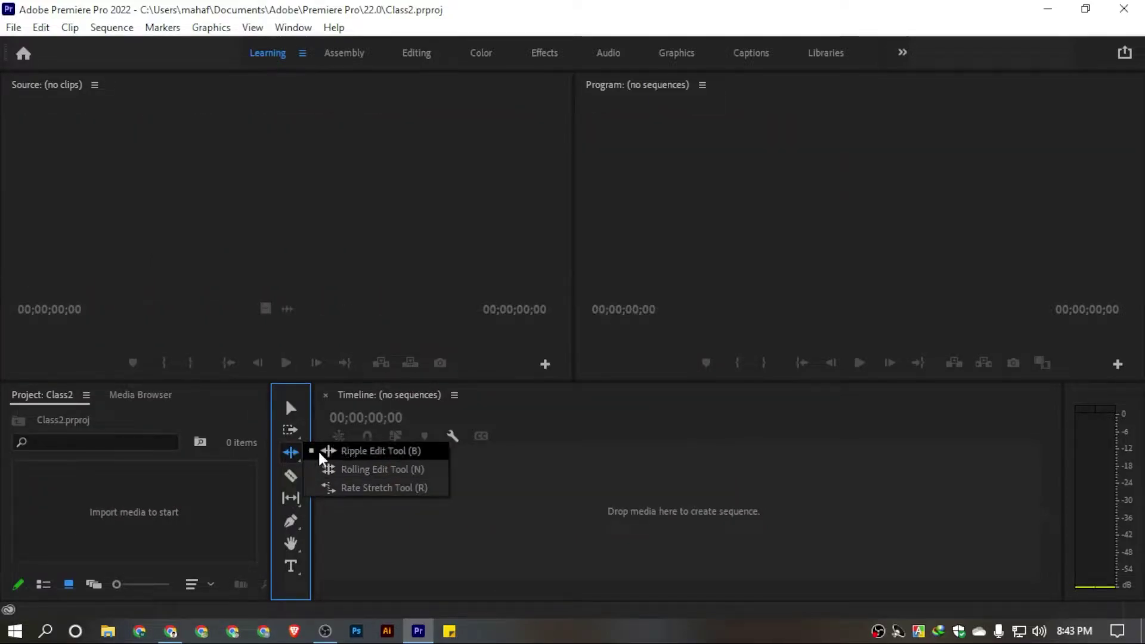
pyautogui.click(512, 517)
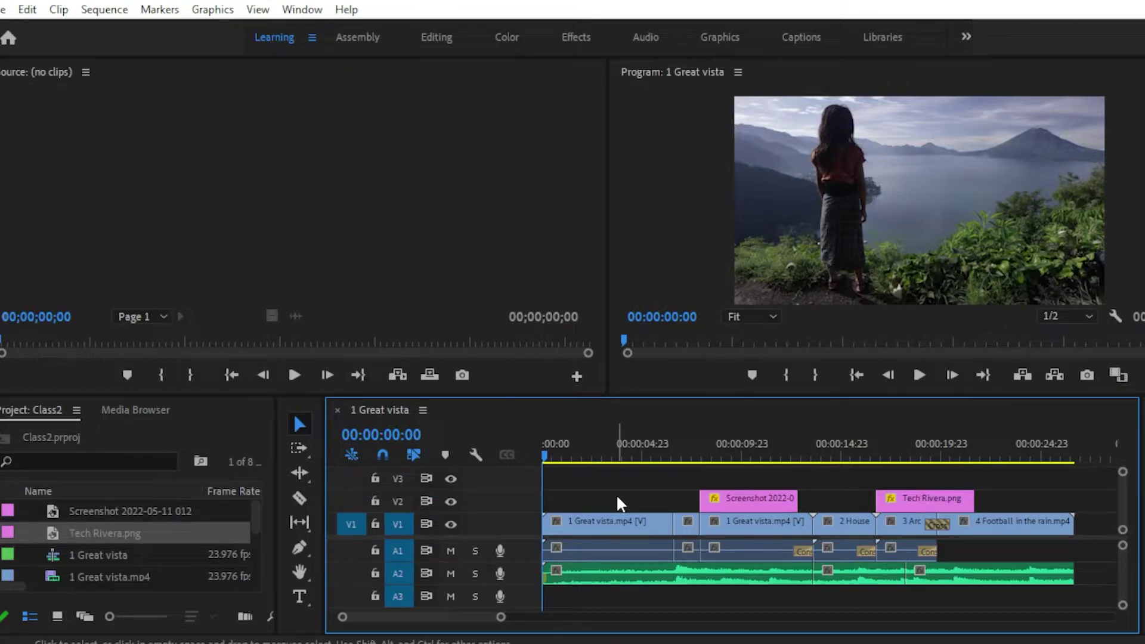
pyautogui.click(618, 520)
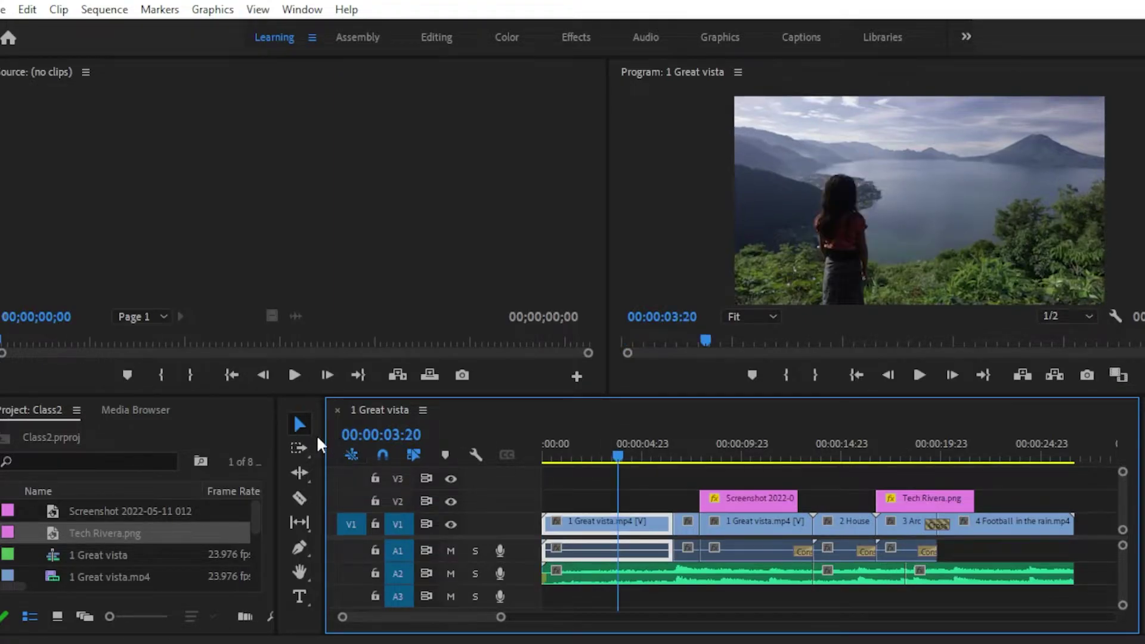
pyautogui.keyDown('shift'); pyautogui.click(688, 524); pyautogui.keyUp('shift')
pyautogui.keyDown('shift'); pyautogui.click(732, 524); pyautogui.keyUp('shift')
pyautogui.keyDown('shift'); pyautogui.click(847, 524); pyautogui.keyUp('shift')
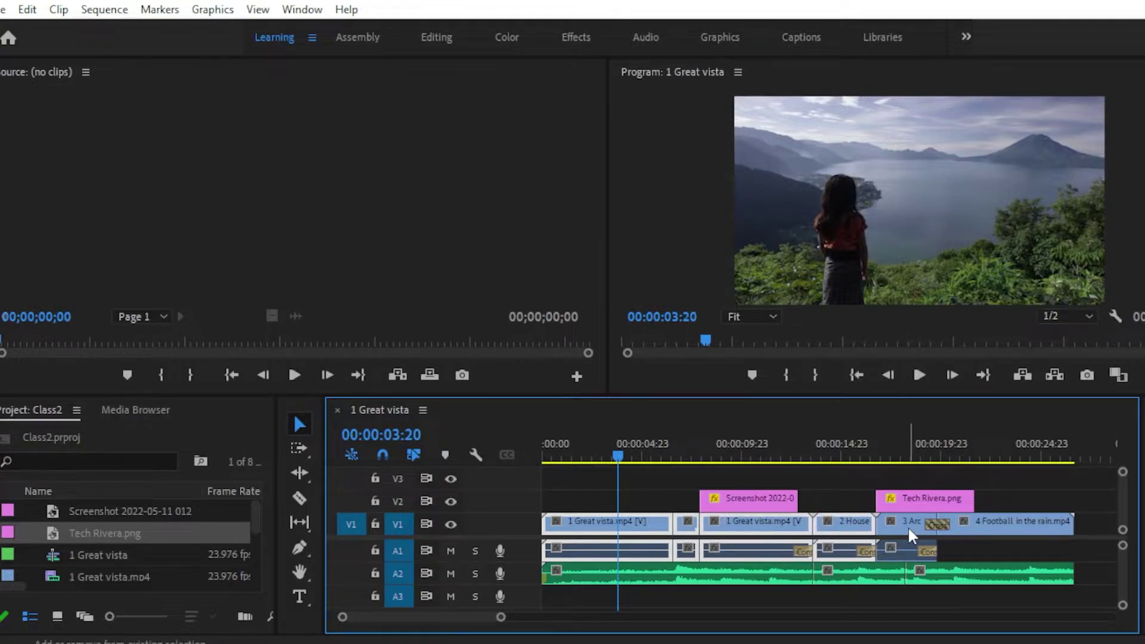
pyautogui.keyDown('shift'); pyautogui.click(897, 550); pyautogui.keyUp('shift')
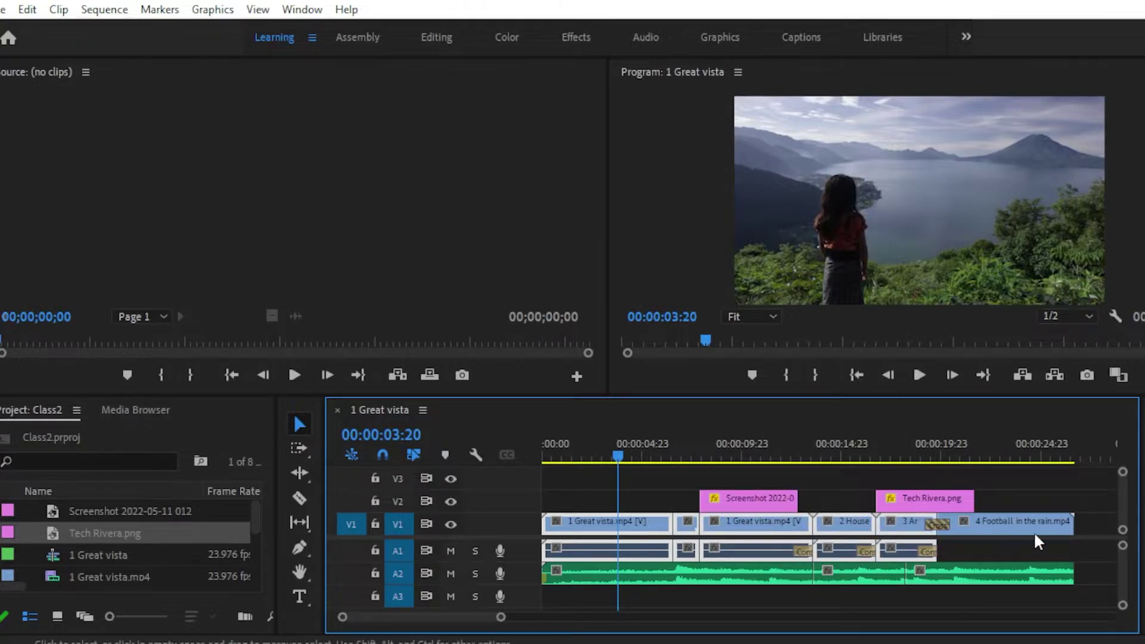
pyautogui.hscroll(2, 775, 536)
pyautogui.click(299, 424)
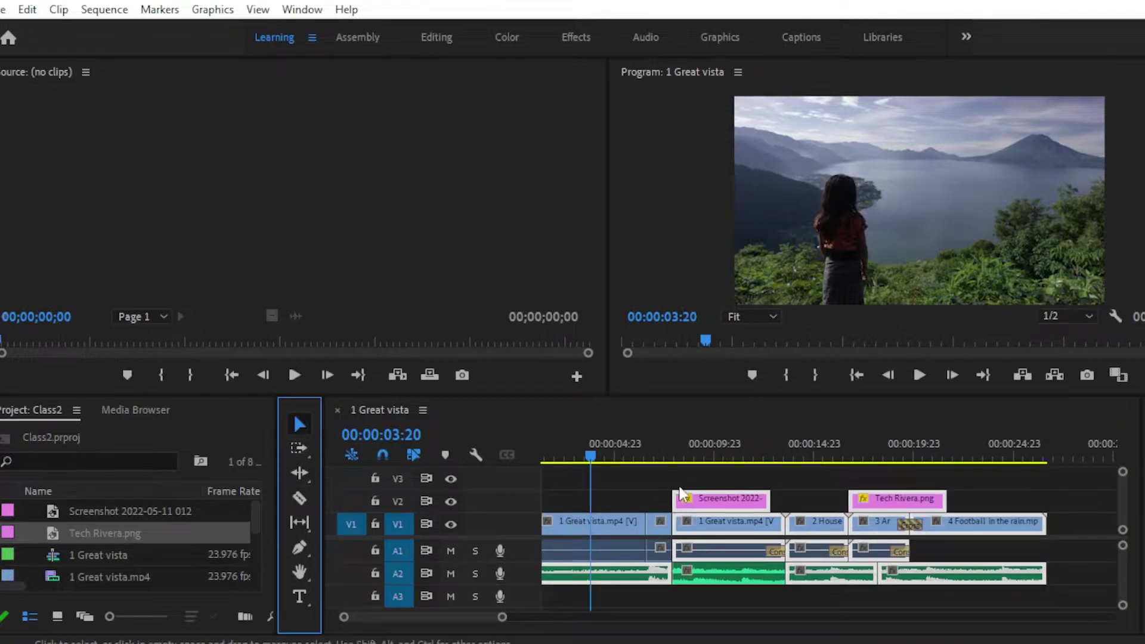
pyautogui.click(701, 486)
pyautogui.moveTo(700, 486); pyautogui.dragTo(686, 560)
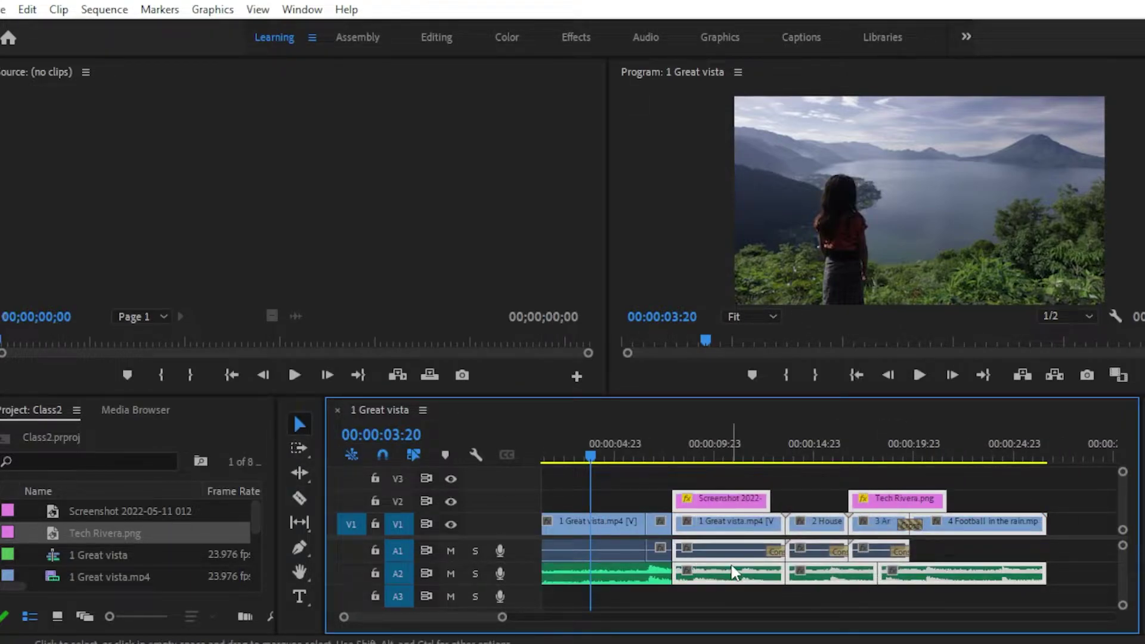
pyautogui.hscroll(4, 644, 528)
pyautogui.moveTo(653, 503); pyautogui.dragTo(830, 504)
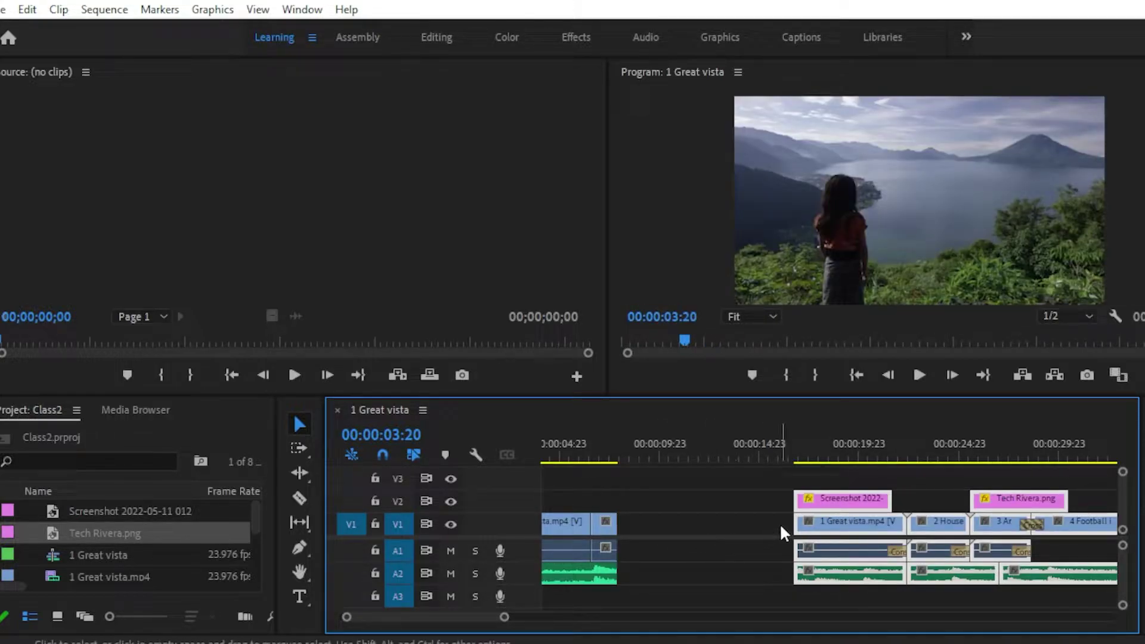
pyautogui.hscroll(4, 781, 528)
pyautogui.hscroll(4, 781, 532)
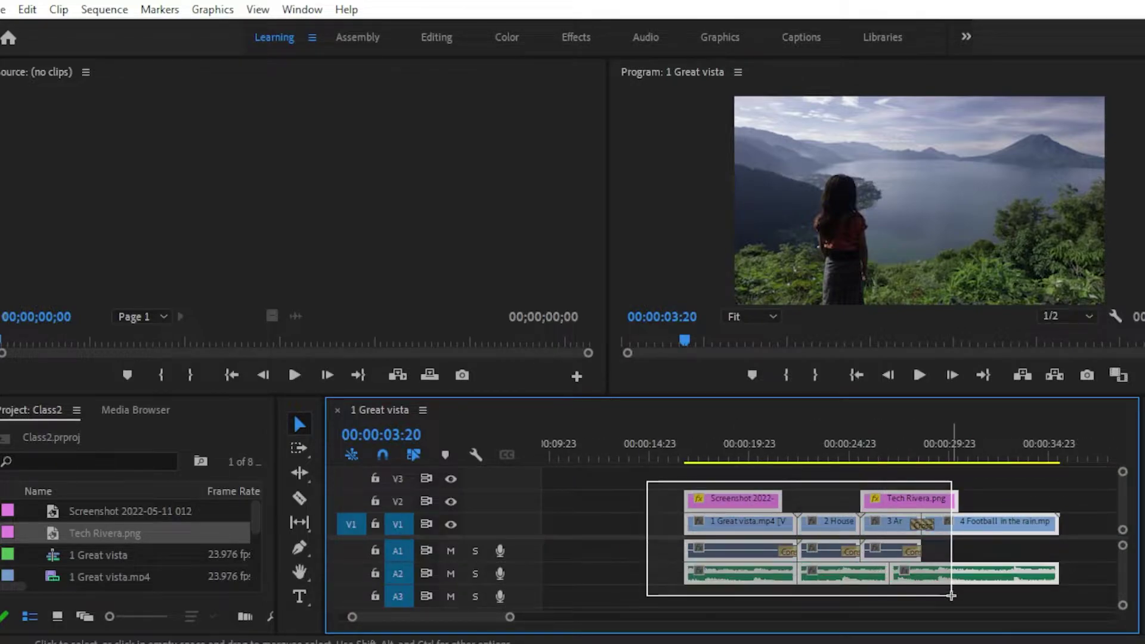
pyautogui.moveTo(646, 481); pyautogui.dragTo(954, 600)
pyautogui.moveTo(710, 501); pyautogui.dragTo(818, 503)
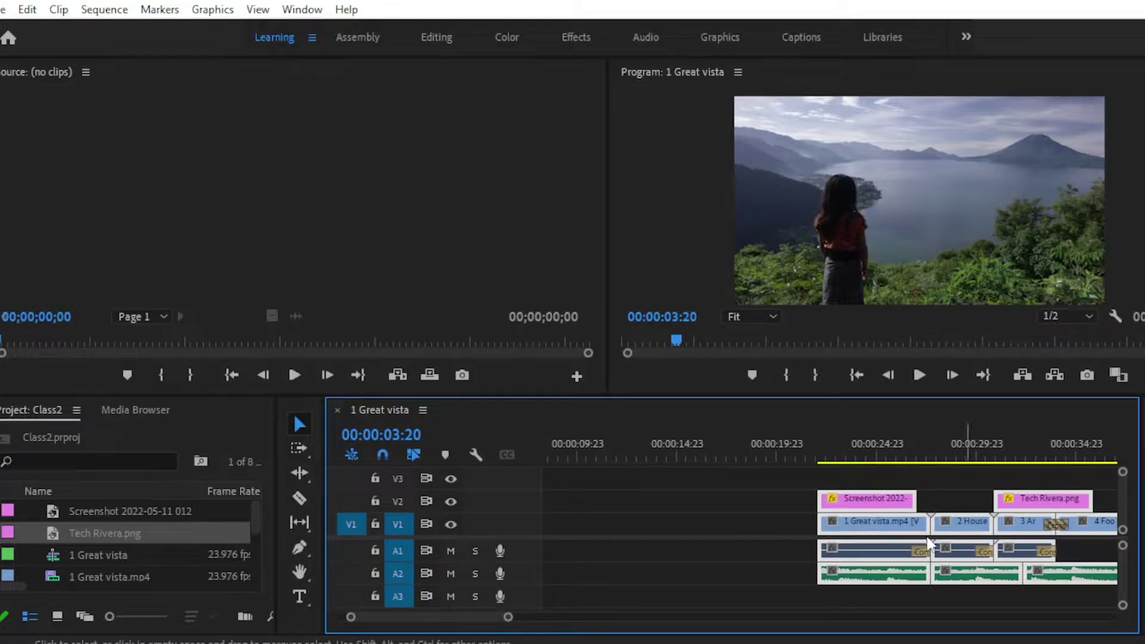
pyautogui.hscroll(6, 924, 539)
pyautogui.hscroll(2, 828, 540)
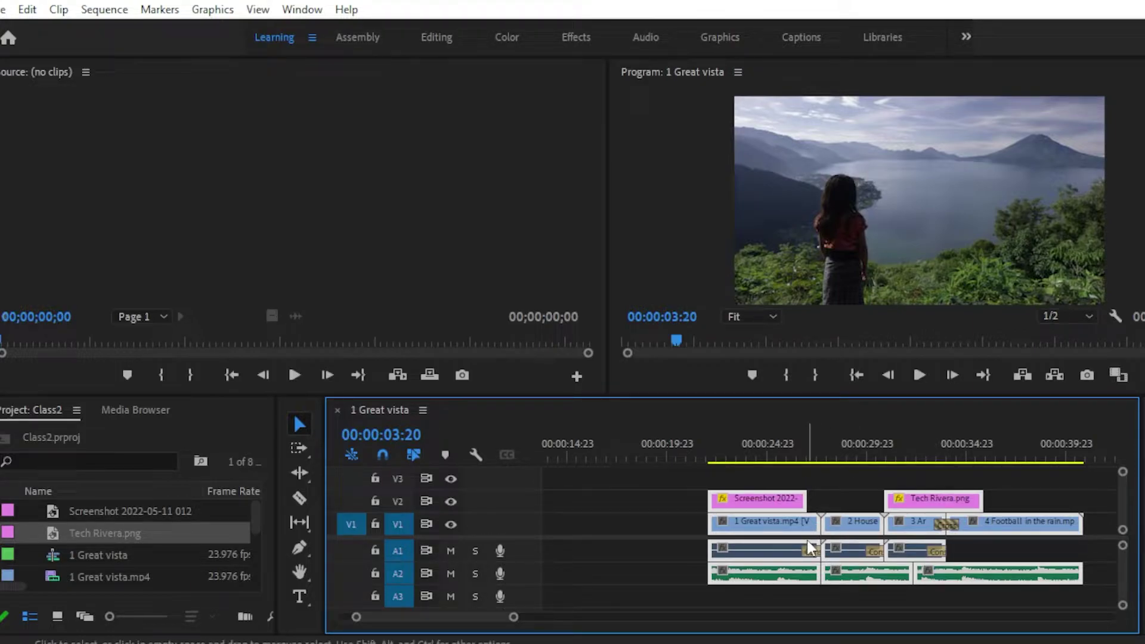
pyautogui.scroll(4, 781, 529)
pyautogui.click(781, 530)
pyautogui.press('Delete')
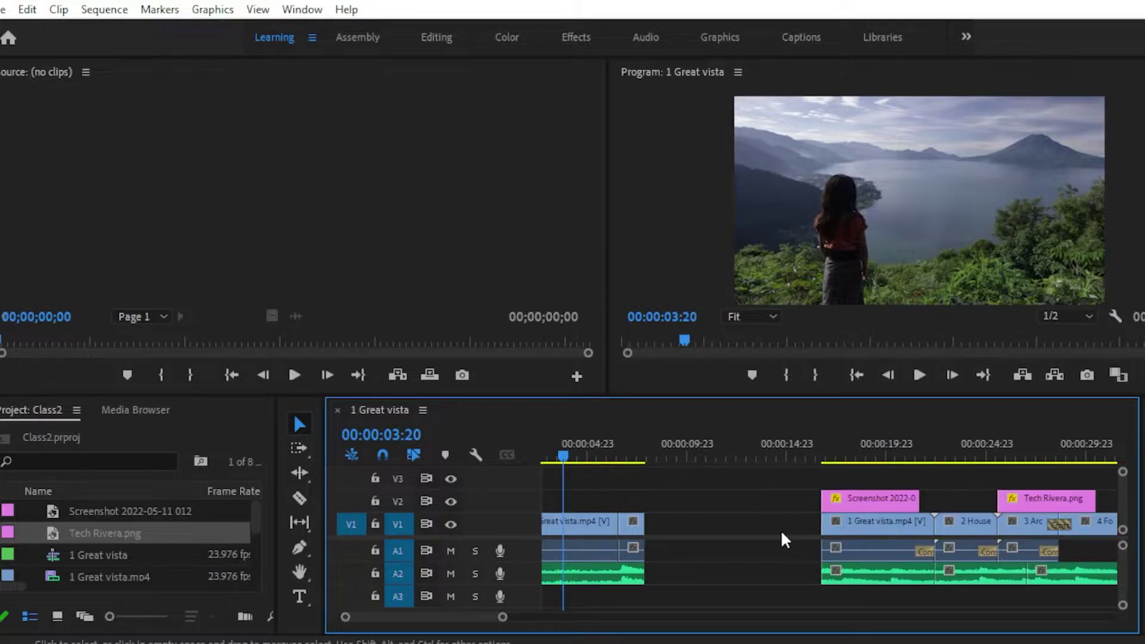
pyautogui.scroll(1, 777, 527)
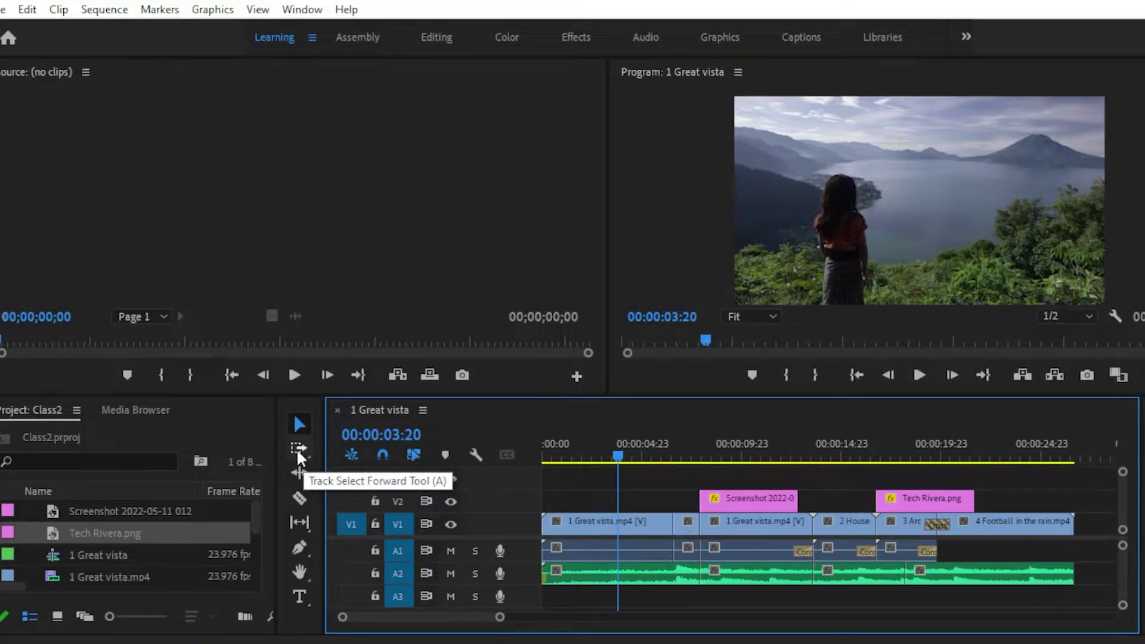
# - Make the Track Select Forward Tool (A) the active tool
pyautogui.click(297, 452)
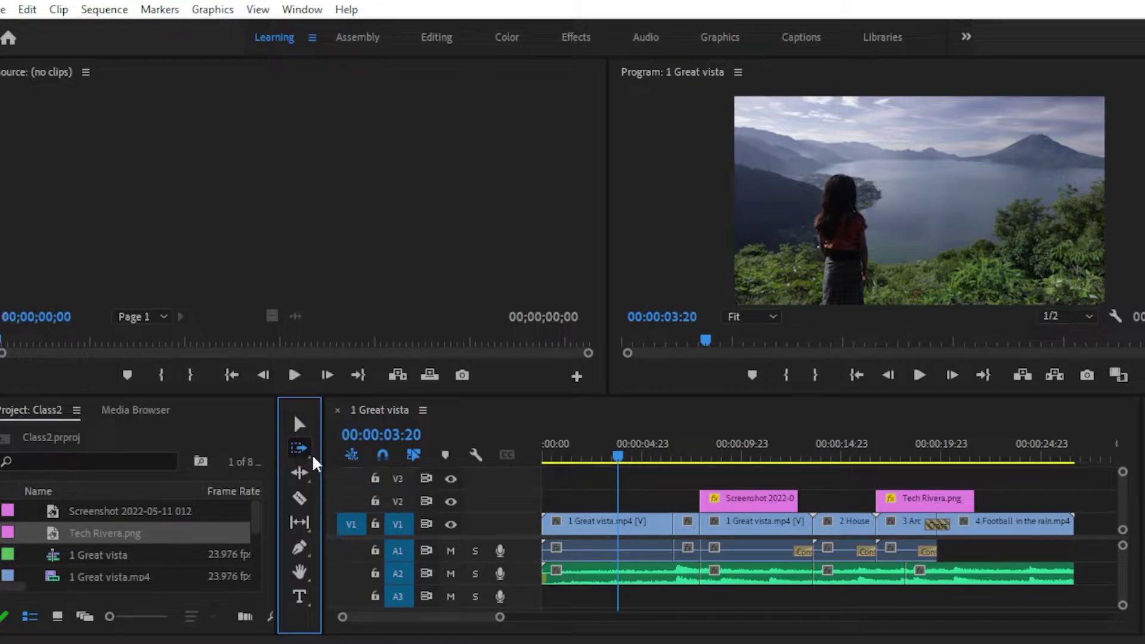
pyautogui.click(303, 452)
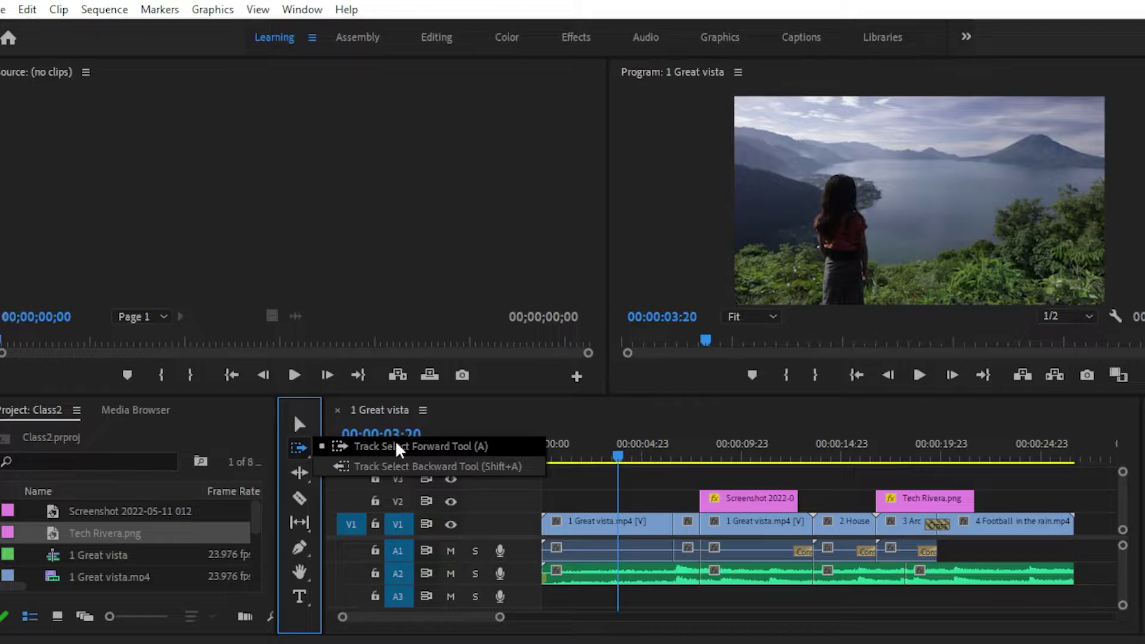
pyautogui.click(391, 445)
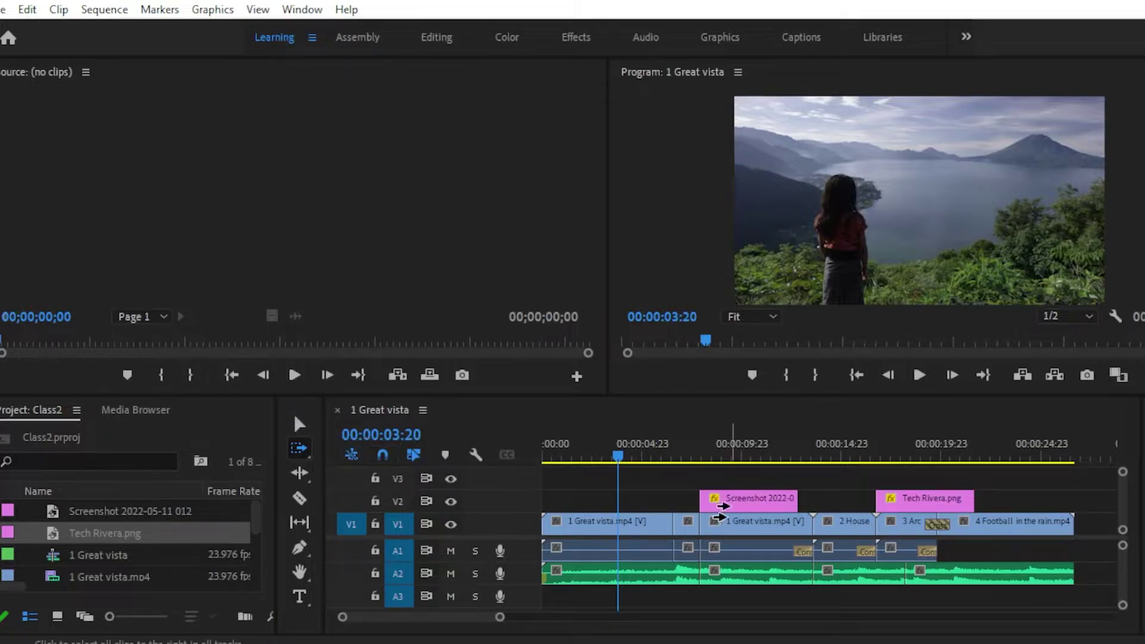
# - Select every clip from the second Great vista onward and drag them later, opening a gap
pyautogui.hscroll(3, 731, 507)
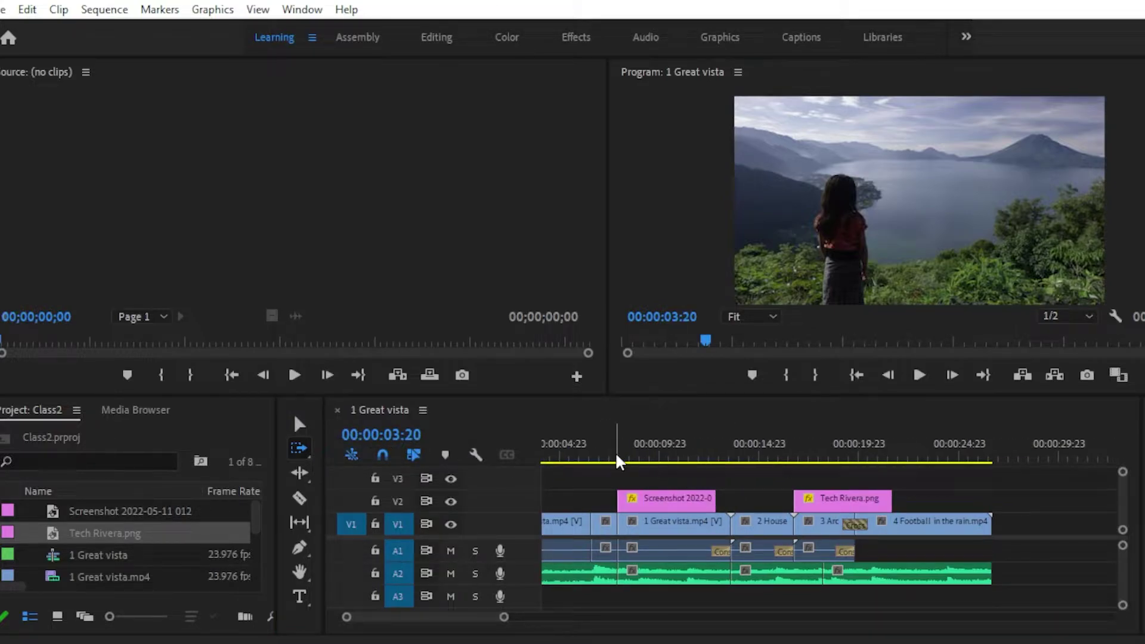
pyautogui.moveTo(615, 455); pyautogui.dragTo(615, 458)
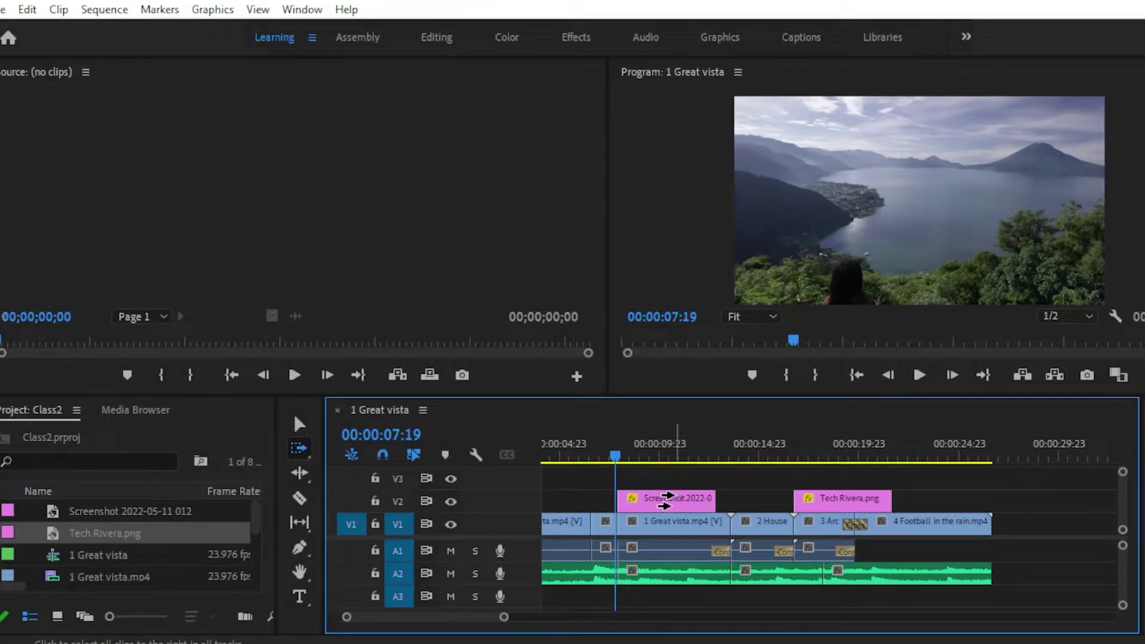
pyautogui.moveTo(654, 505)
pyautogui.click(657, 524)
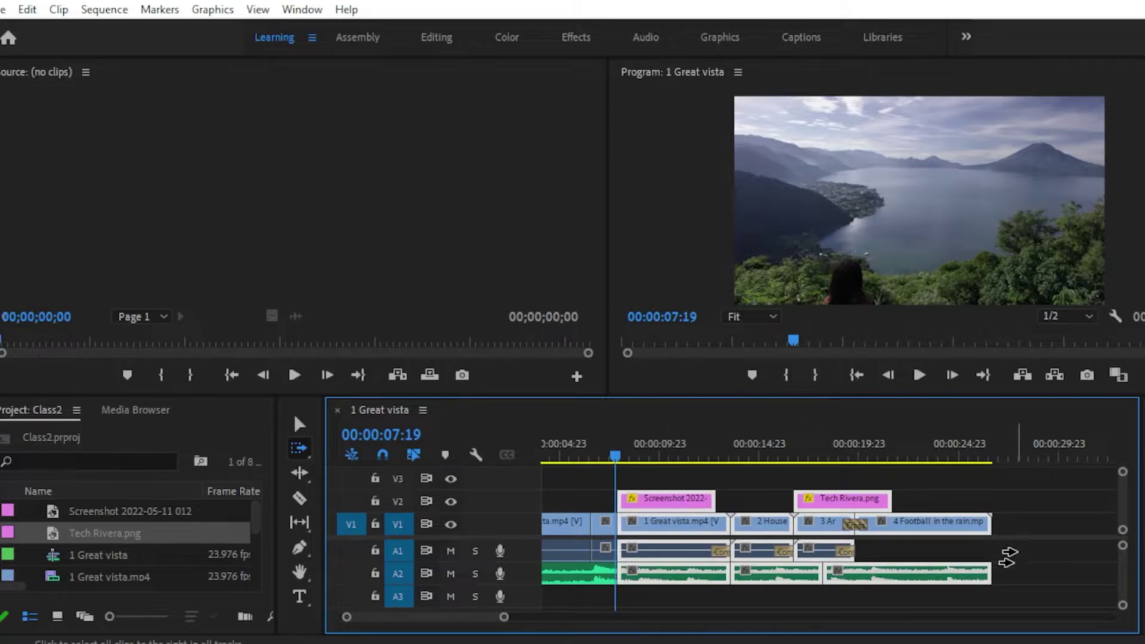
pyautogui.moveTo(653, 523)
pyautogui.mouseDown()
pyautogui.moveTo(825, 514)
pyautogui.moveTo(835, 524)
pyautogui.mouseUp()
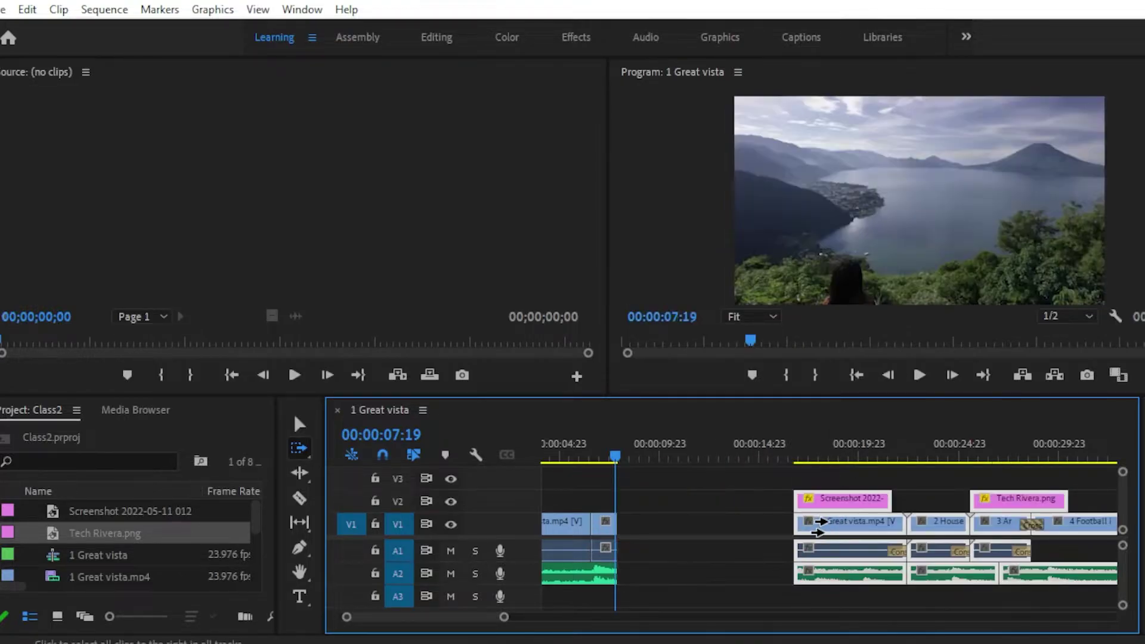
pyautogui.hscroll(3, 805, 537)
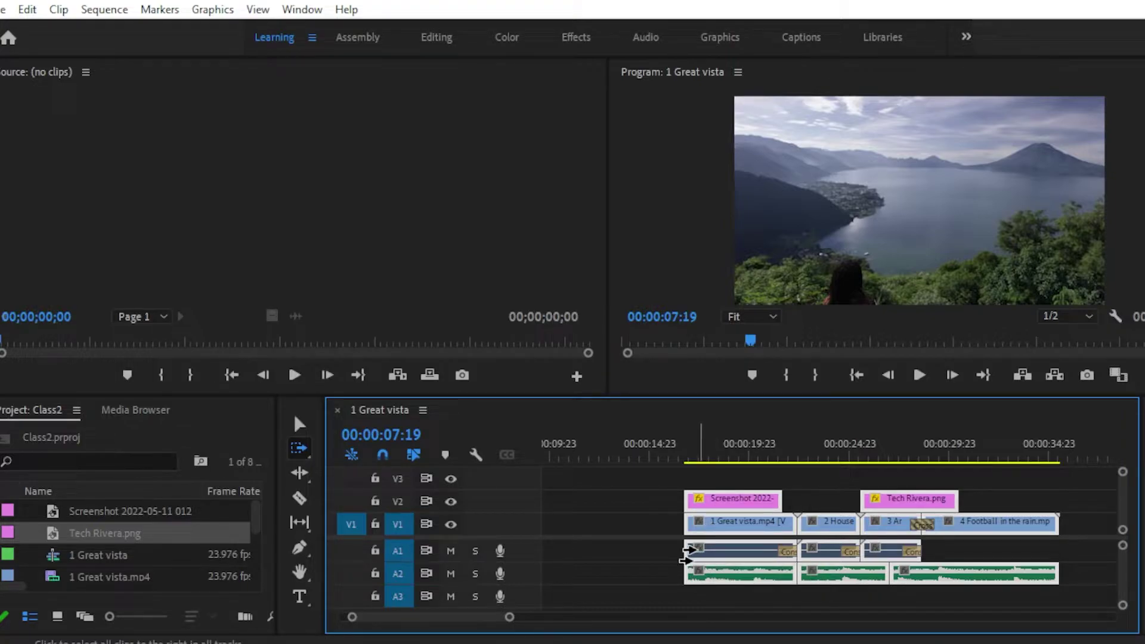
pyautogui.scroll(-1, 709, 522)
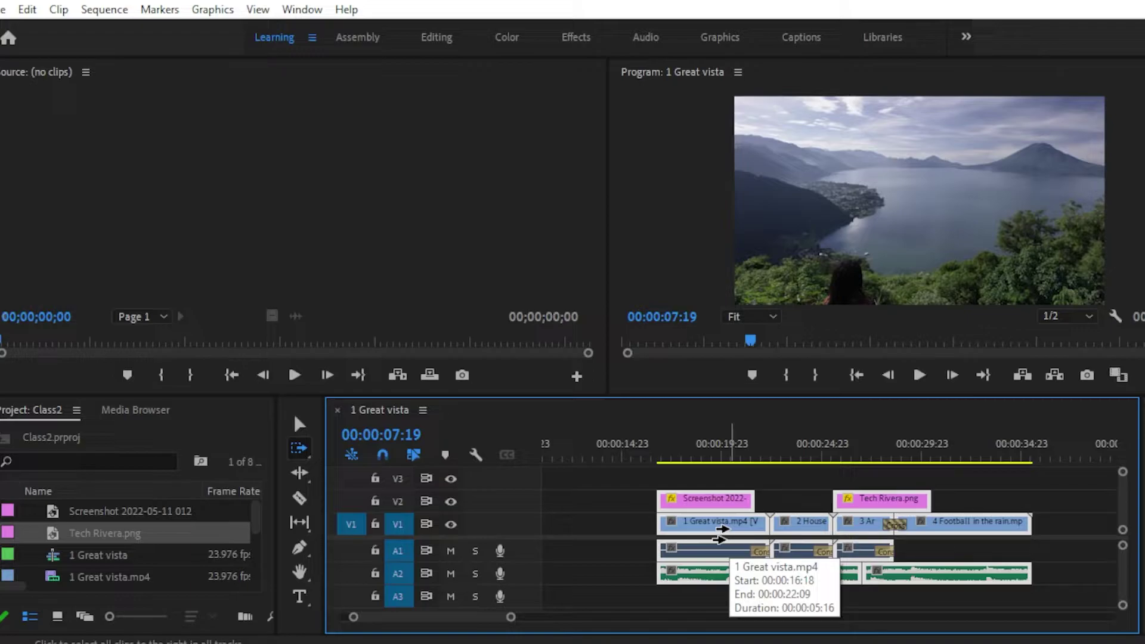
pyautogui.press('shift')
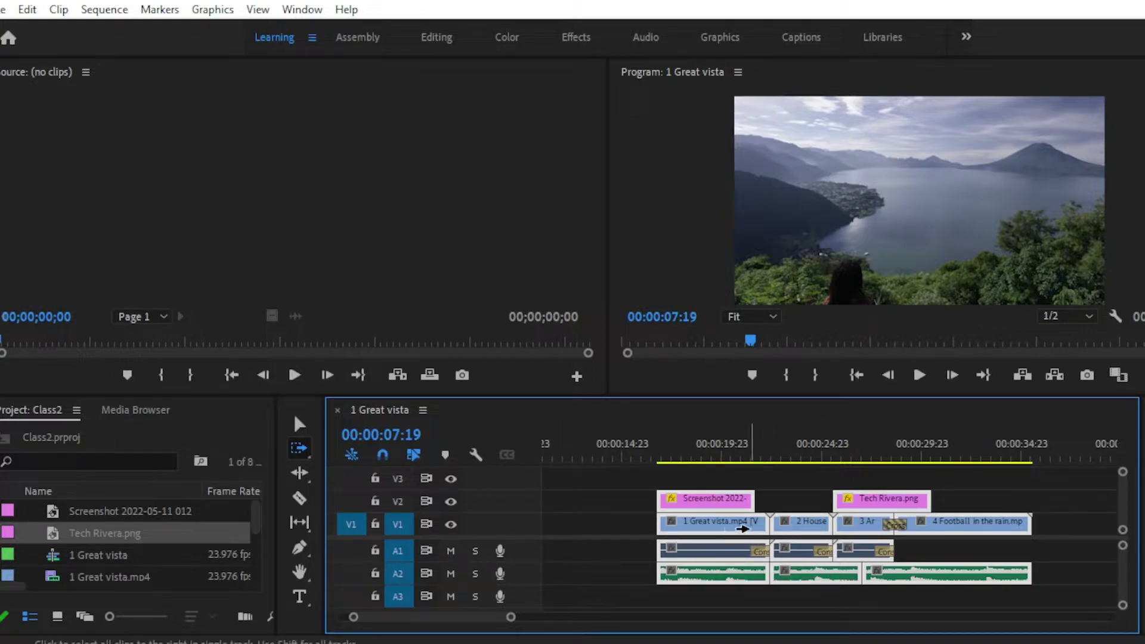
pyautogui.click(679, 502)
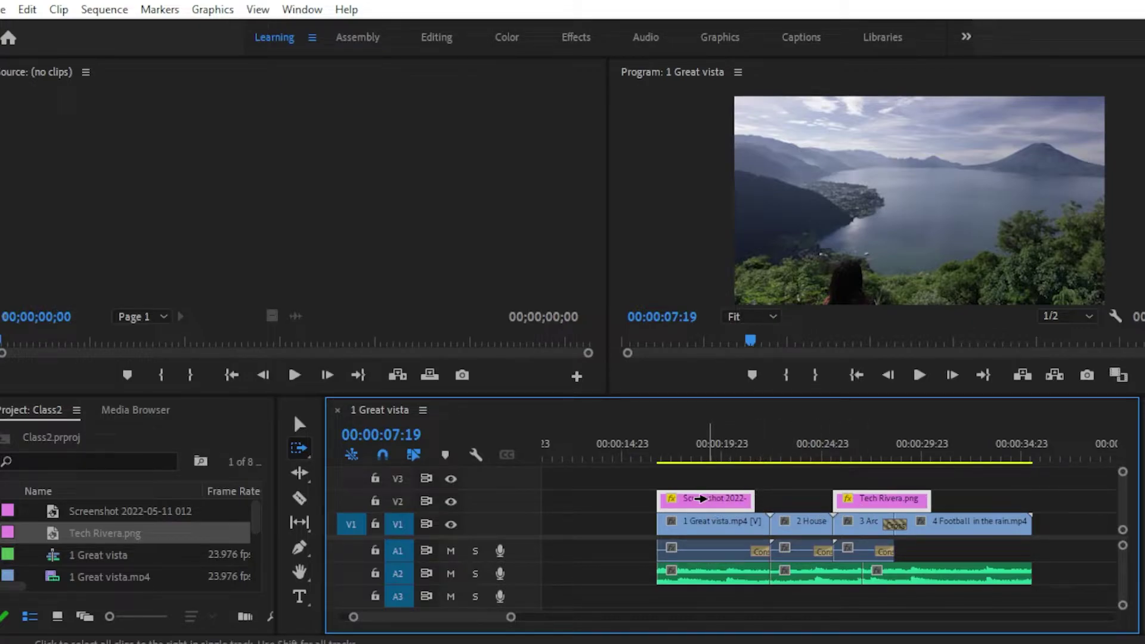
pyautogui.moveTo(693, 498)
pyautogui.mouseDown()
pyautogui.moveTo(821, 504)
pyautogui.moveTo(776, 495)
pyautogui.mouseUp()
pyautogui.press('v')
pyautogui.hotkey('ctrl', 'z')
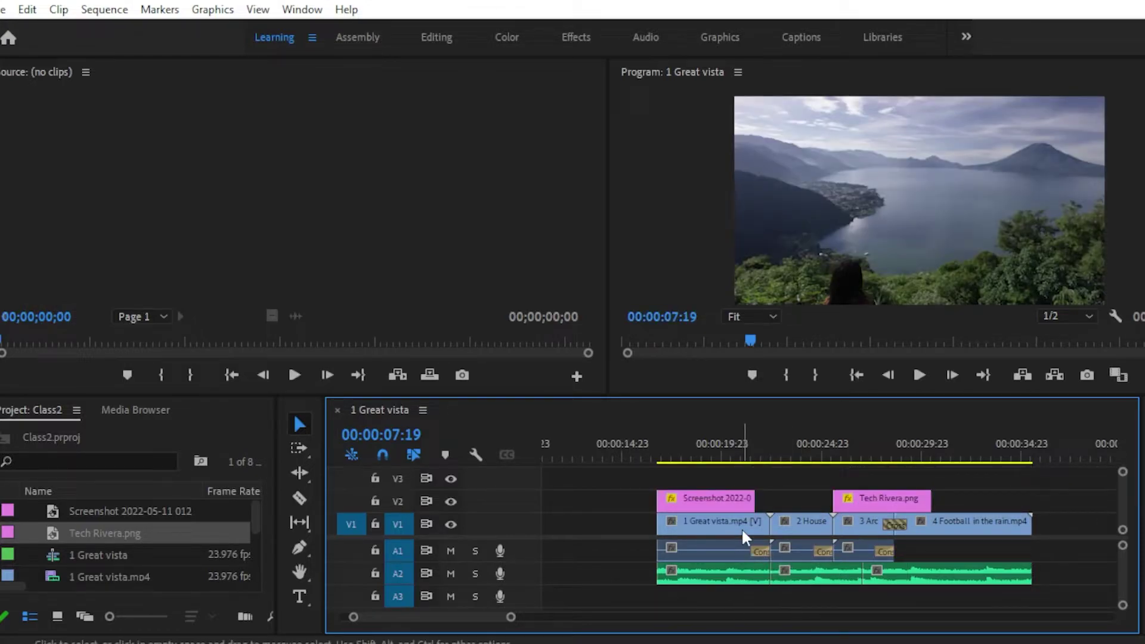
# - Browse the Ripple, Rolling and Rate Stretch flyout, then return to the Selection tool (V)
pyautogui.scroll(5, 741, 528)
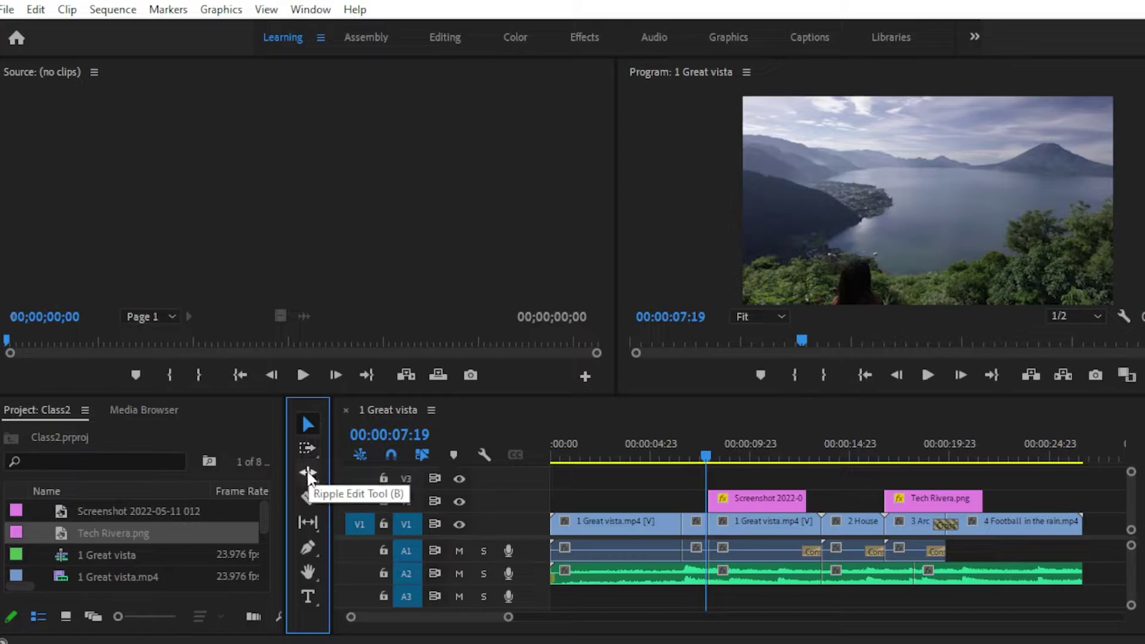
pyautogui.click(309, 472)
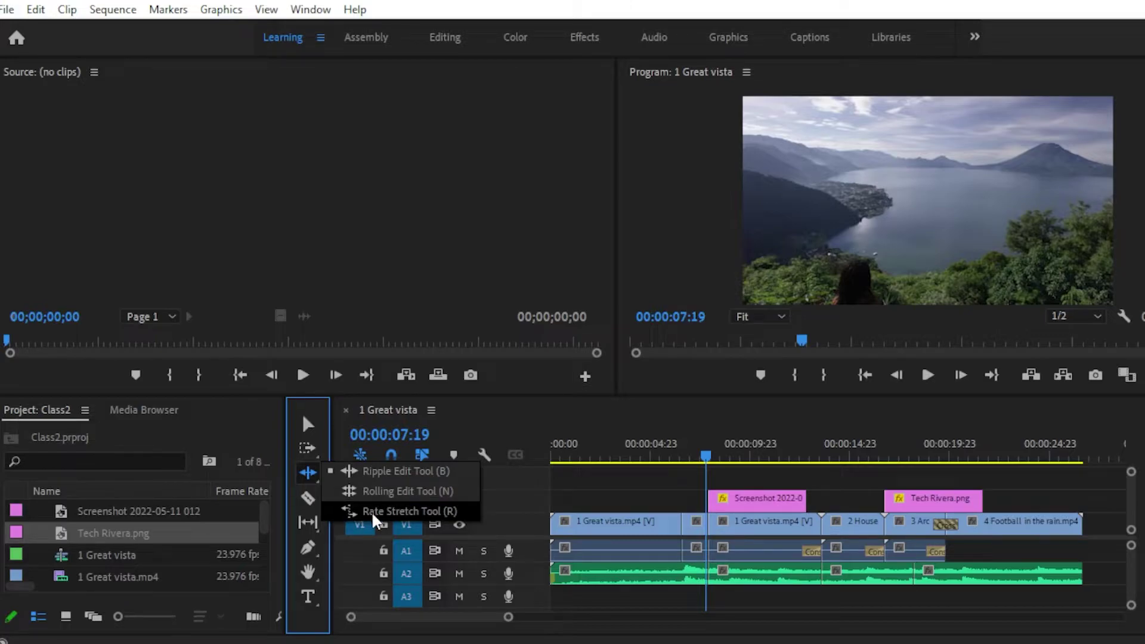
pyautogui.click(309, 471)
pyautogui.press('v')
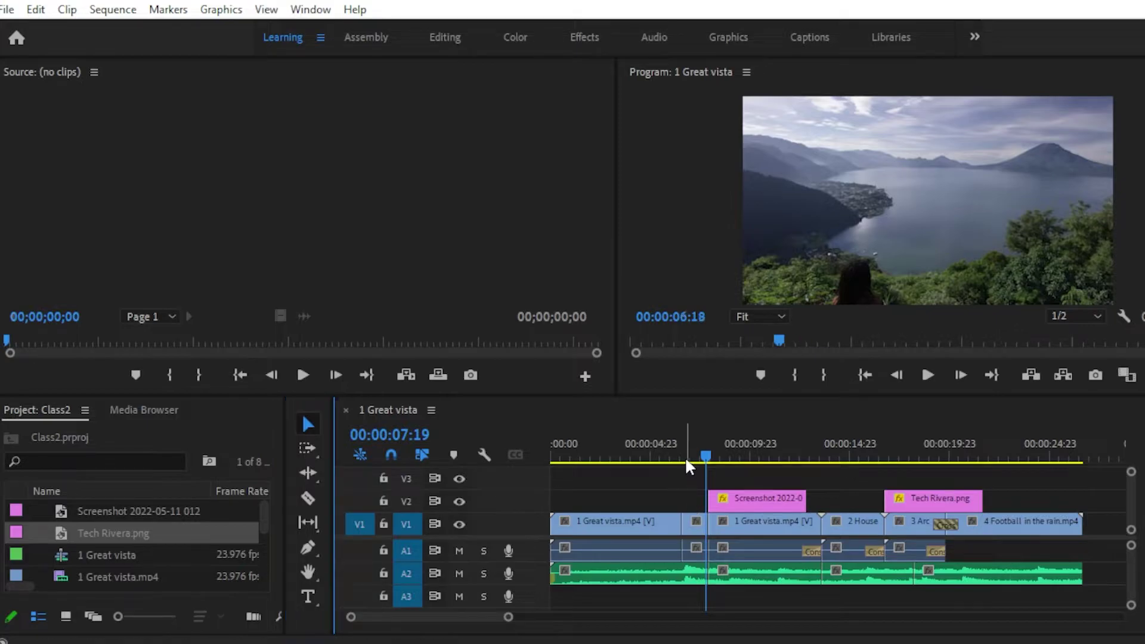
pyautogui.click(620, 456)
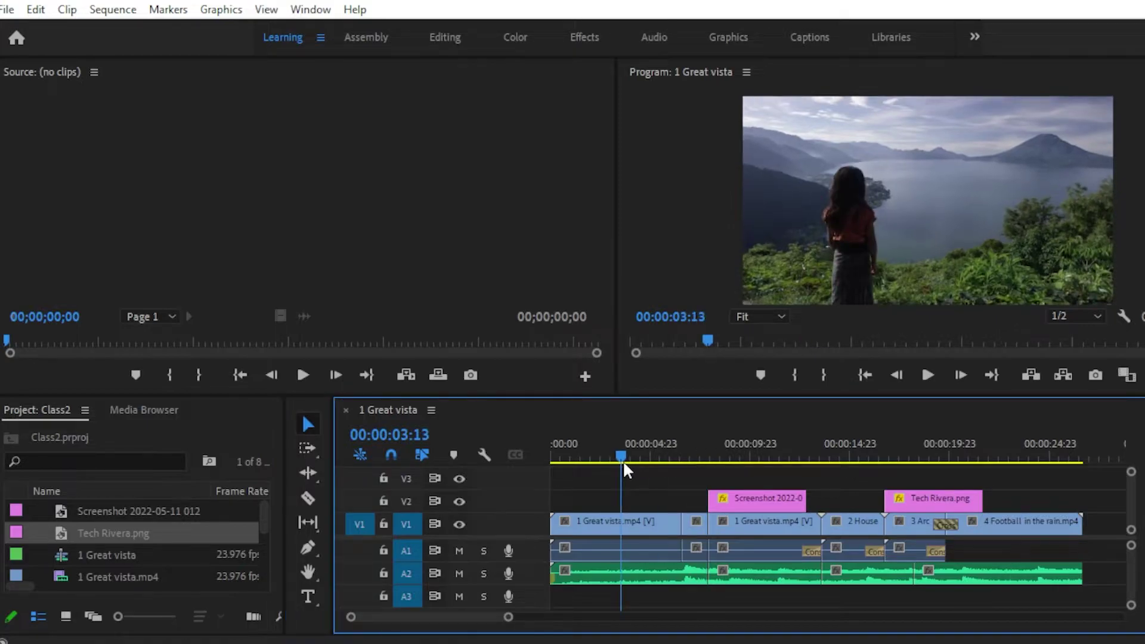
pyautogui.click(689, 522)
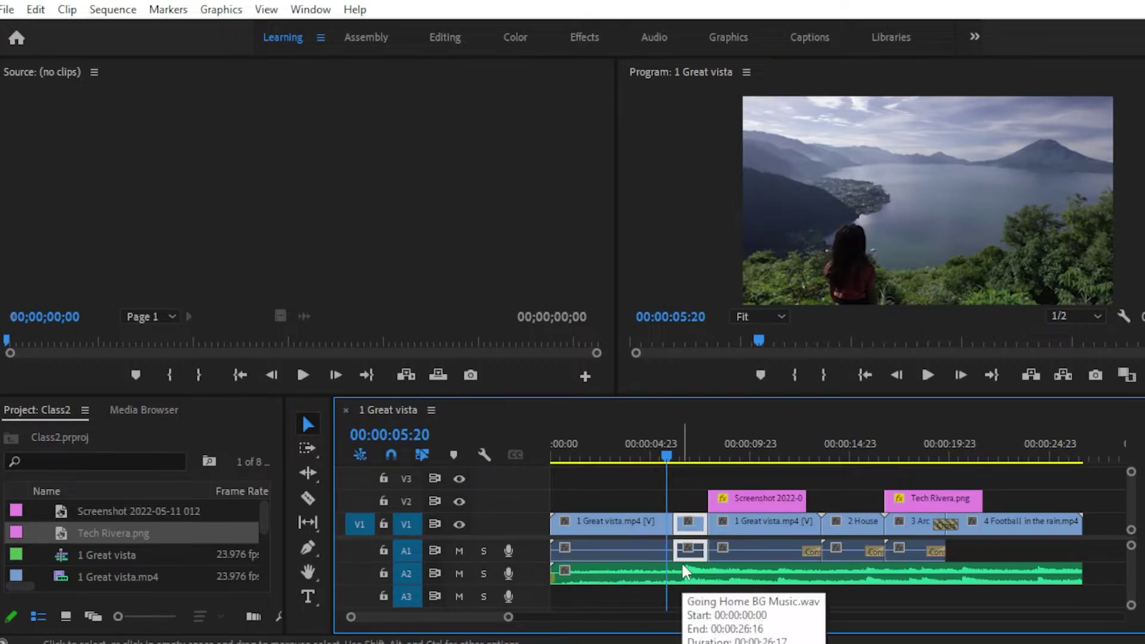
pyautogui.hotkey('shift', 'Delete')
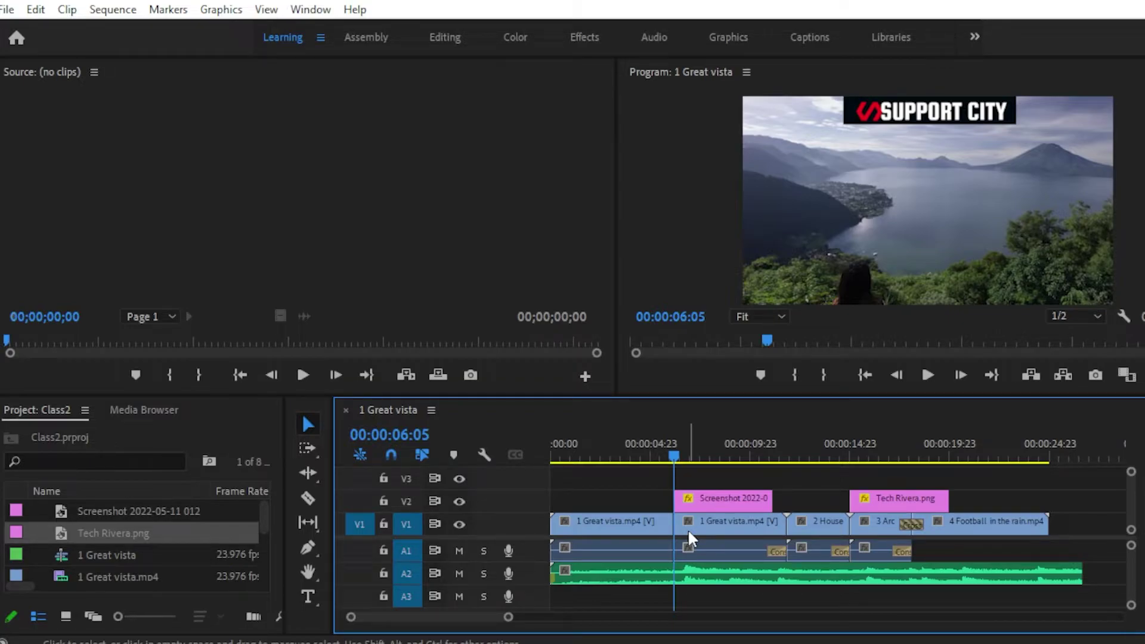
pyautogui.hotkey('ctrl', 'z')
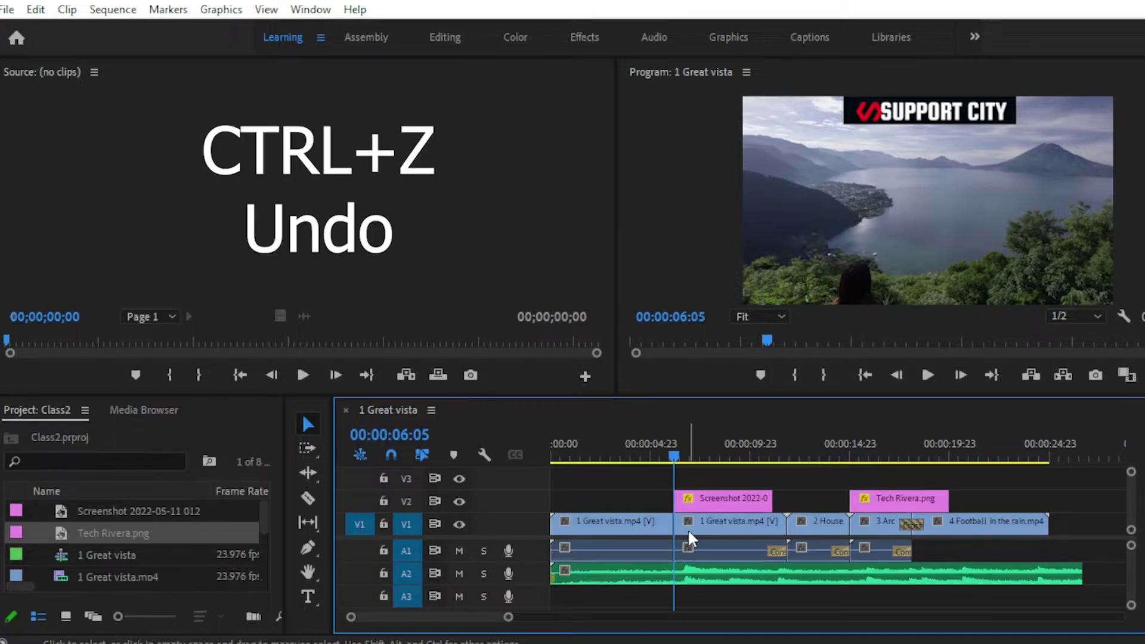
pyautogui.click(307, 498)
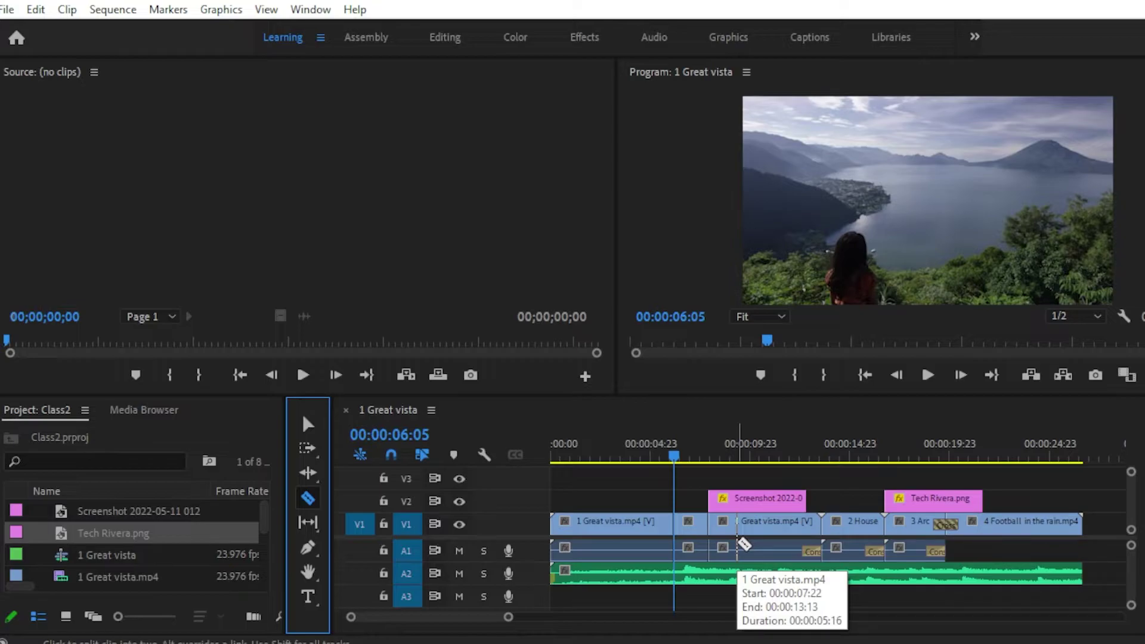
# - Choose the Ripple Edit Tool (B) and select the out point of the first Great vista clip
pyautogui.click(307, 474)
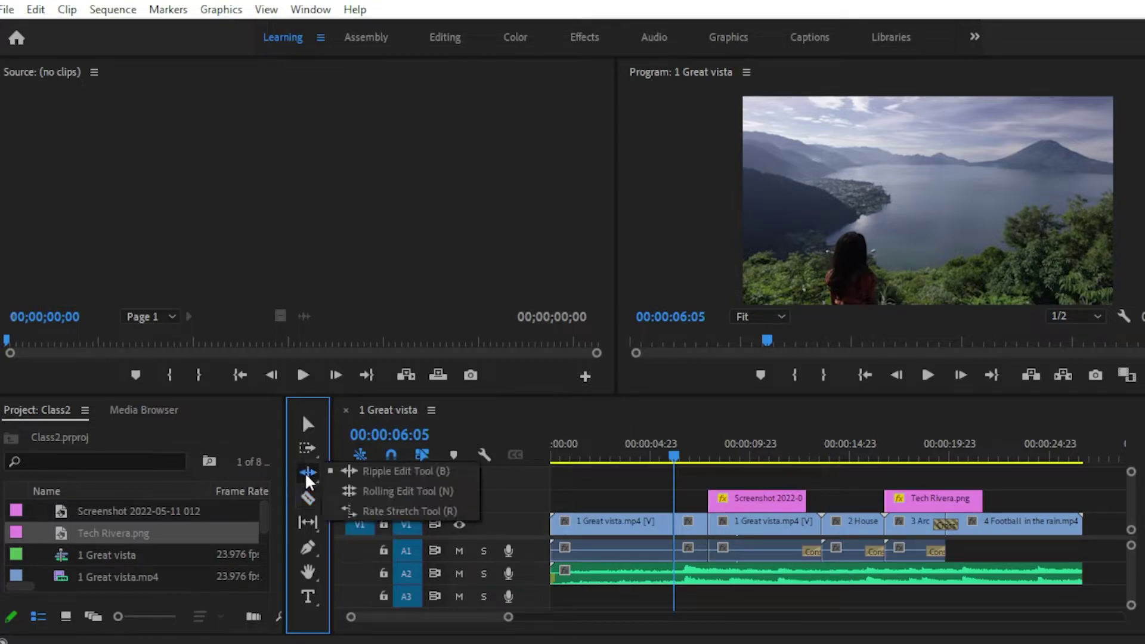
pyautogui.click(378, 466)
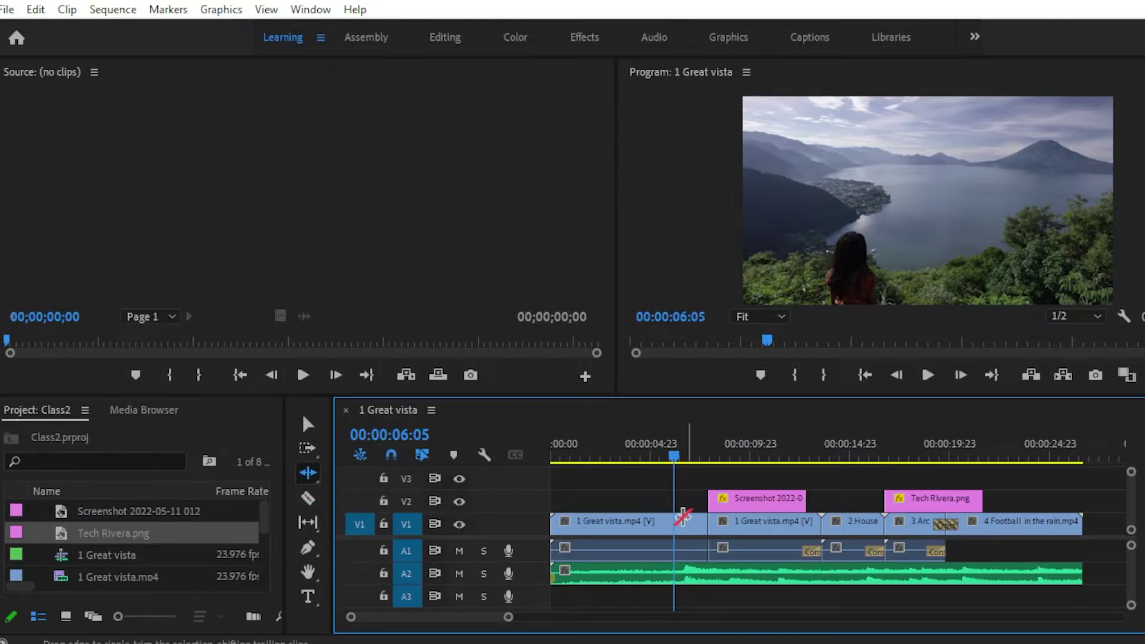
pyautogui.click(307, 424)
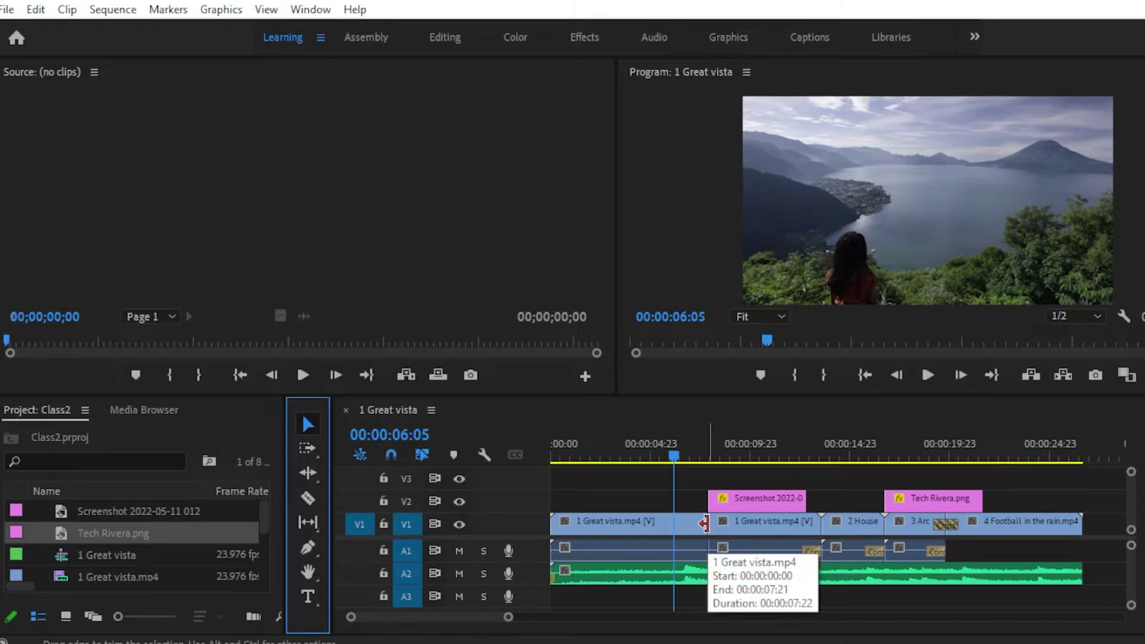
pyautogui.click(308, 472)
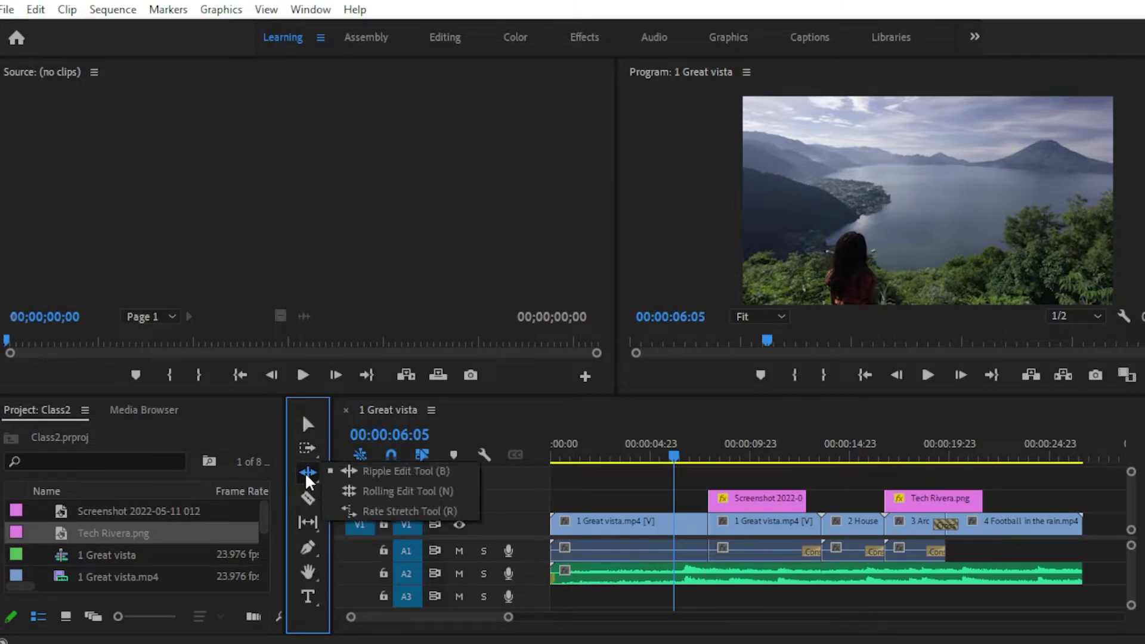
pyautogui.click(363, 471)
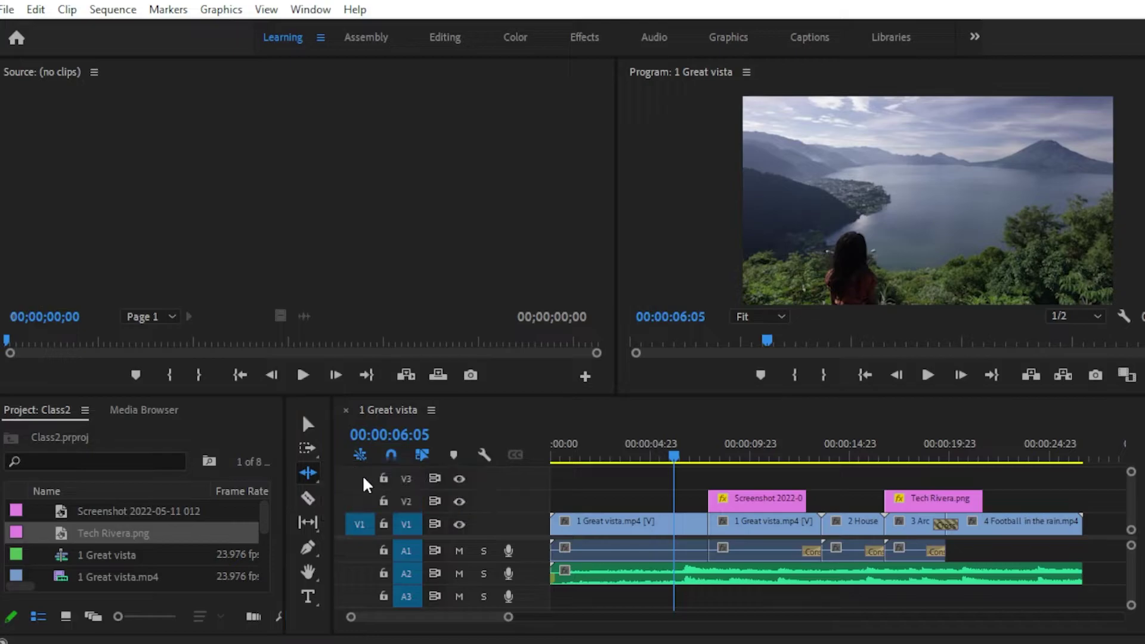
pyautogui.click(705, 528)
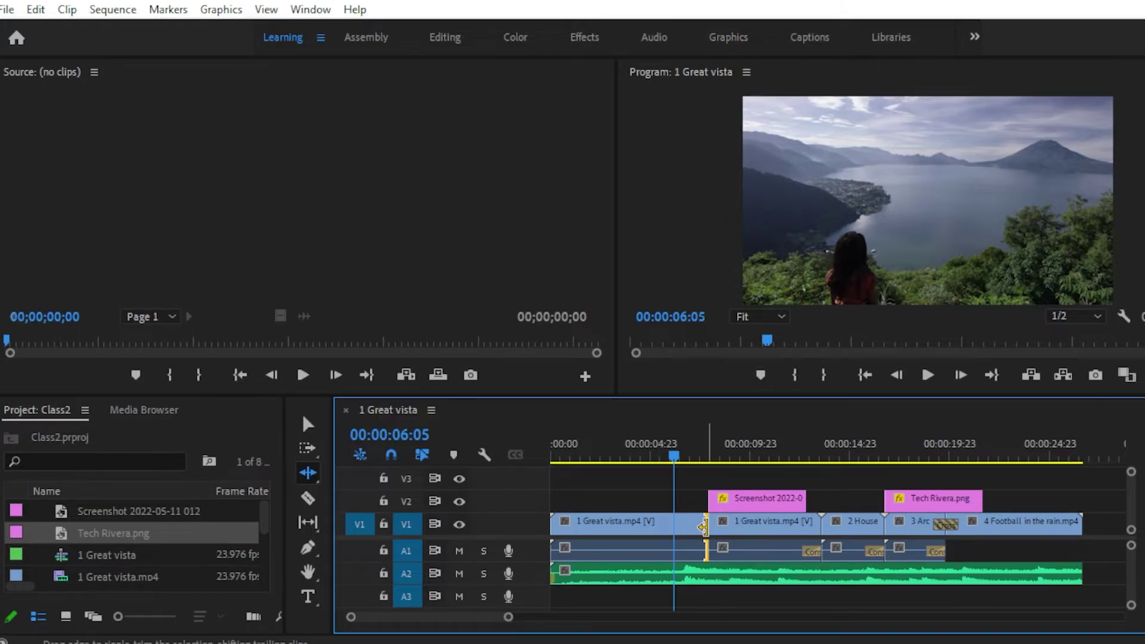
# - Drag the first Great vista clip's out point left until it ends at the 00:00:06:05 playhead
pyautogui.moveTo(704, 527); pyautogui.dragTo(673, 527)
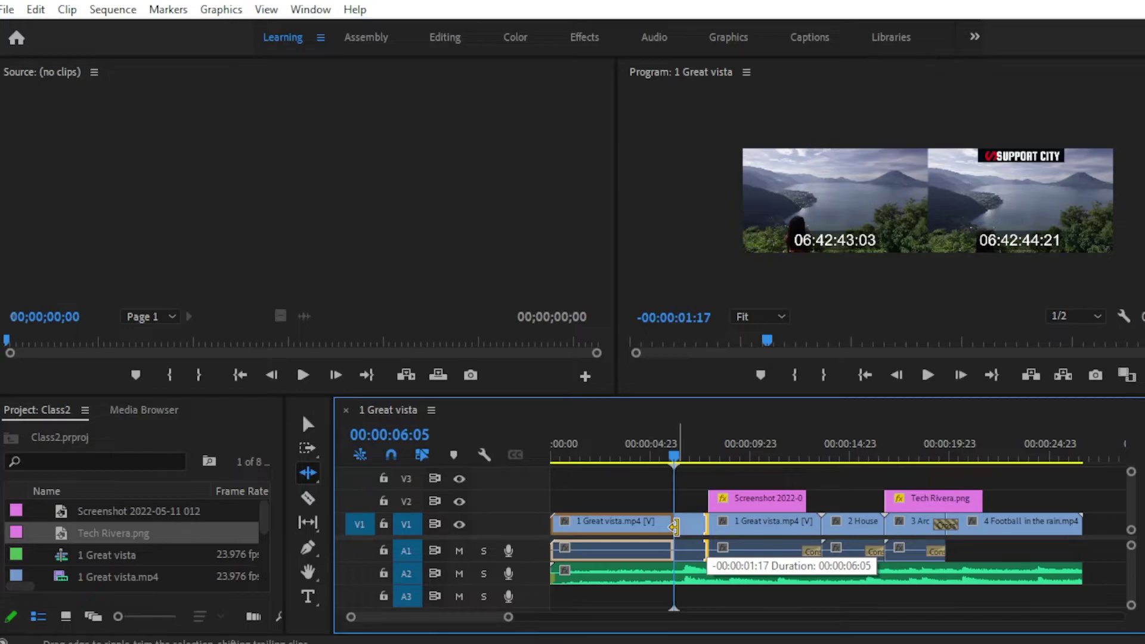
pyautogui.moveTo(674, 527)
pyautogui.mouseDown()
pyautogui.moveTo(635, 527)
pyautogui.moveTo(661, 542)
pyautogui.mouseUp()
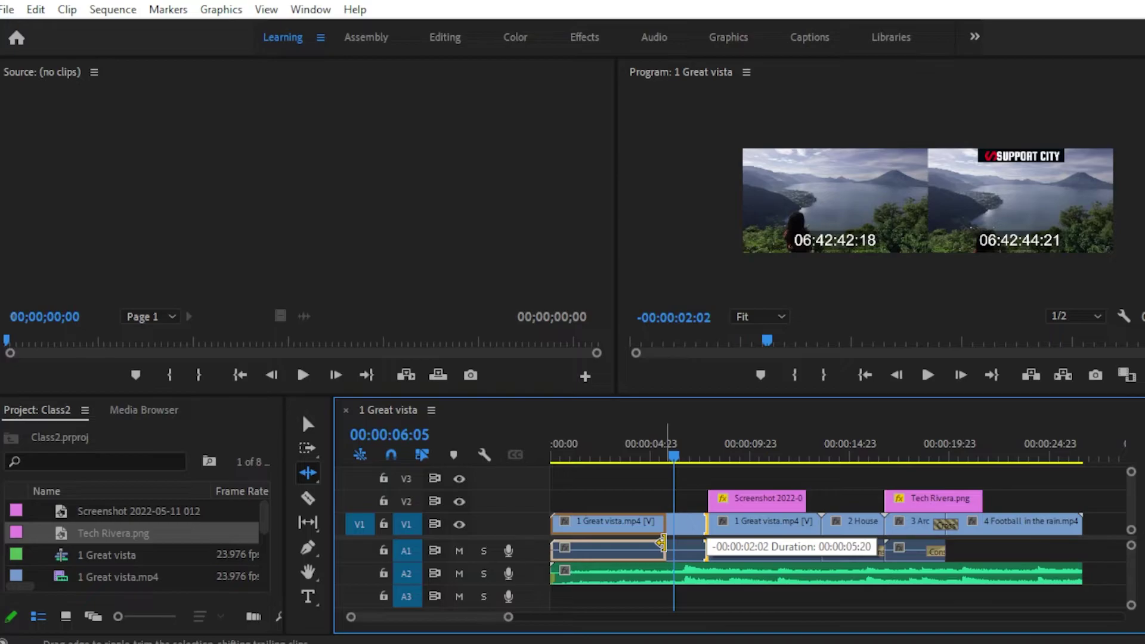
pyautogui.moveTo(661, 542); pyautogui.dragTo(660, 543)
pyautogui.moveTo(660, 543); pyautogui.dragTo(670, 544)
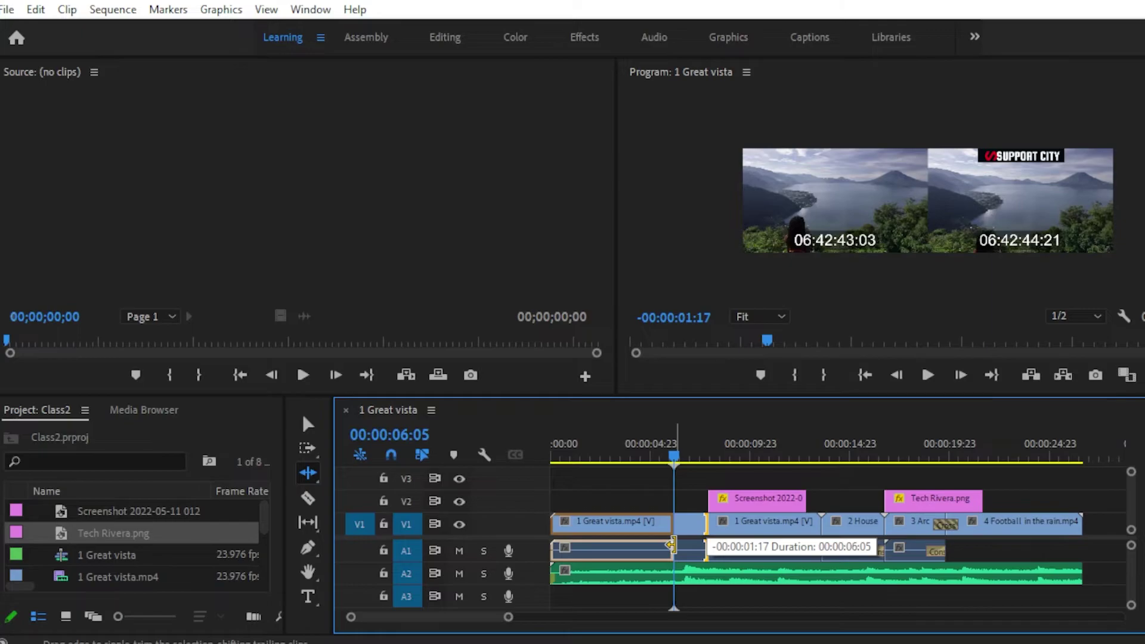
pyautogui.moveTo(672, 544); pyautogui.dragTo(670, 546)
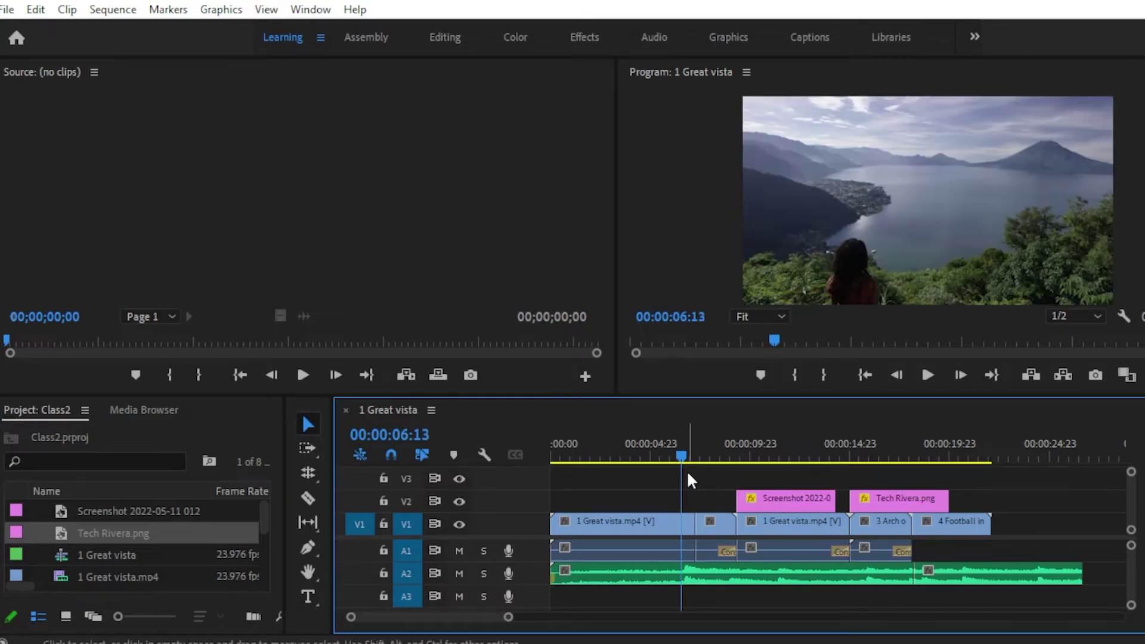
# - Trim the first Great vista clip's end left, then extend it back to meet 2 House
pyautogui.click(617, 530)
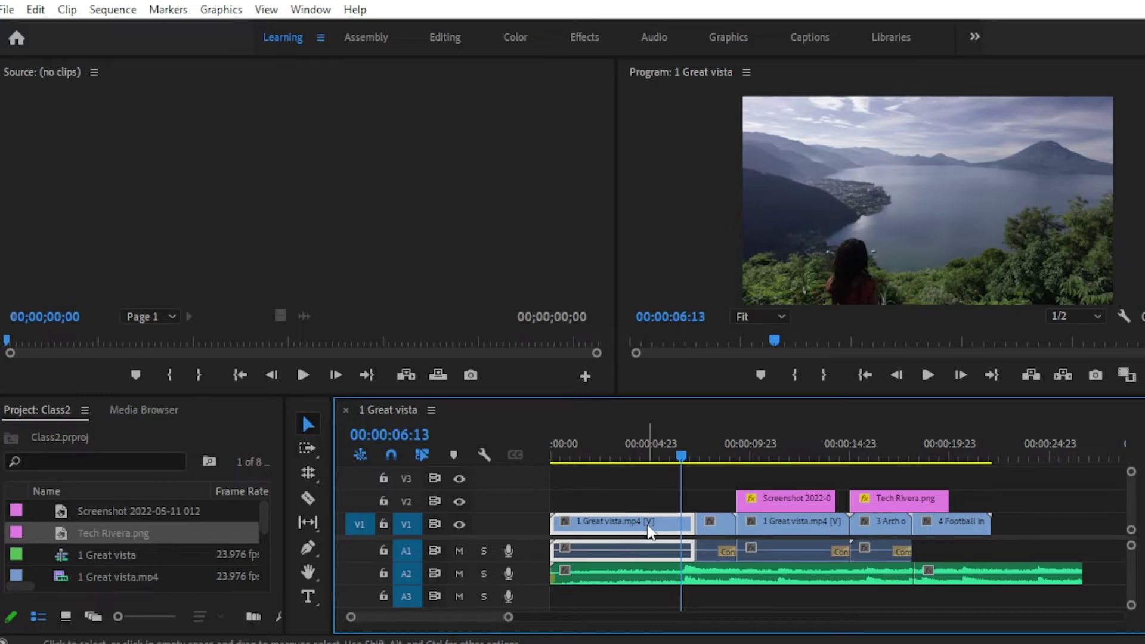
pyautogui.click(713, 523)
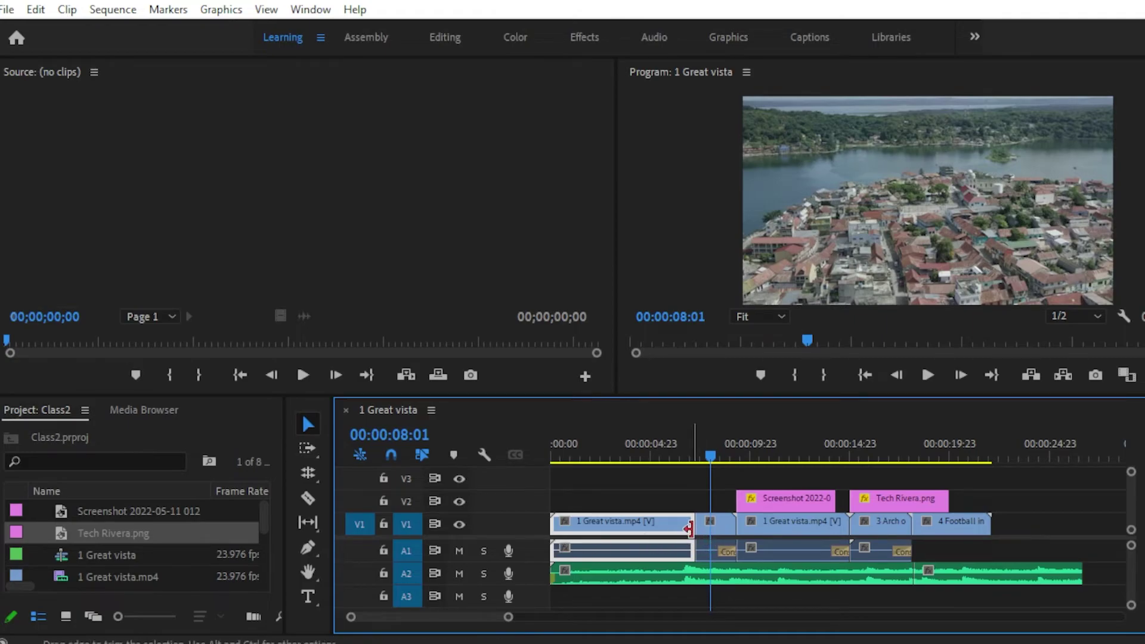
pyautogui.moveTo(689, 528); pyautogui.dragTo(647, 524)
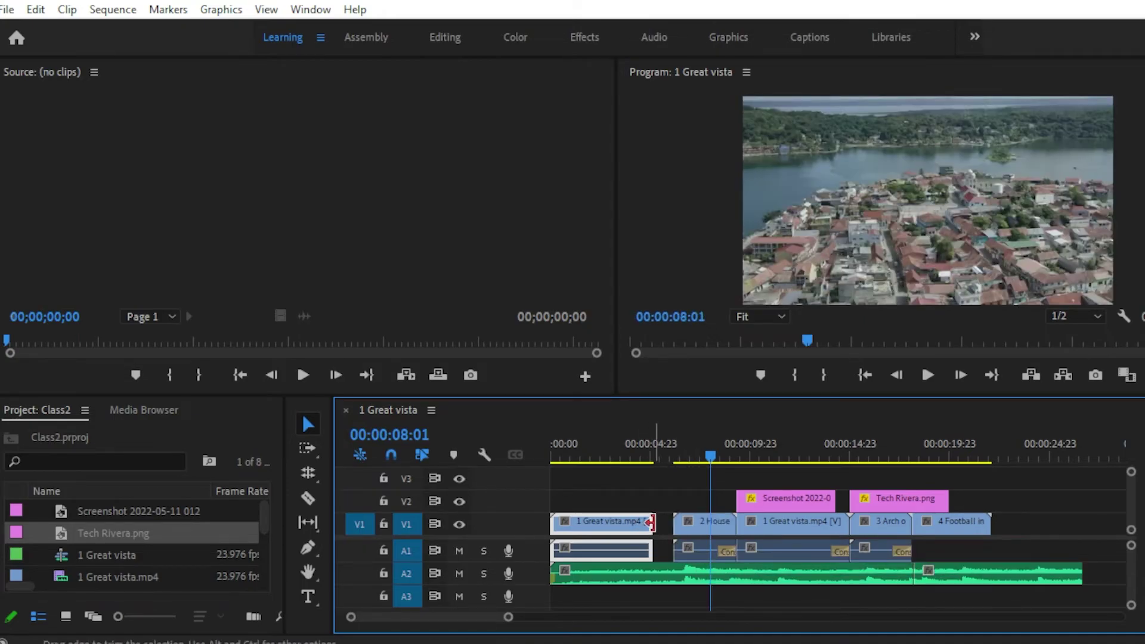
pyautogui.moveTo(650, 522)
pyautogui.mouseDown()
pyautogui.moveTo(672, 523)
pyautogui.moveTo(684, 540)
pyautogui.mouseUp()
pyautogui.click(675, 508)
pyautogui.click(692, 506)
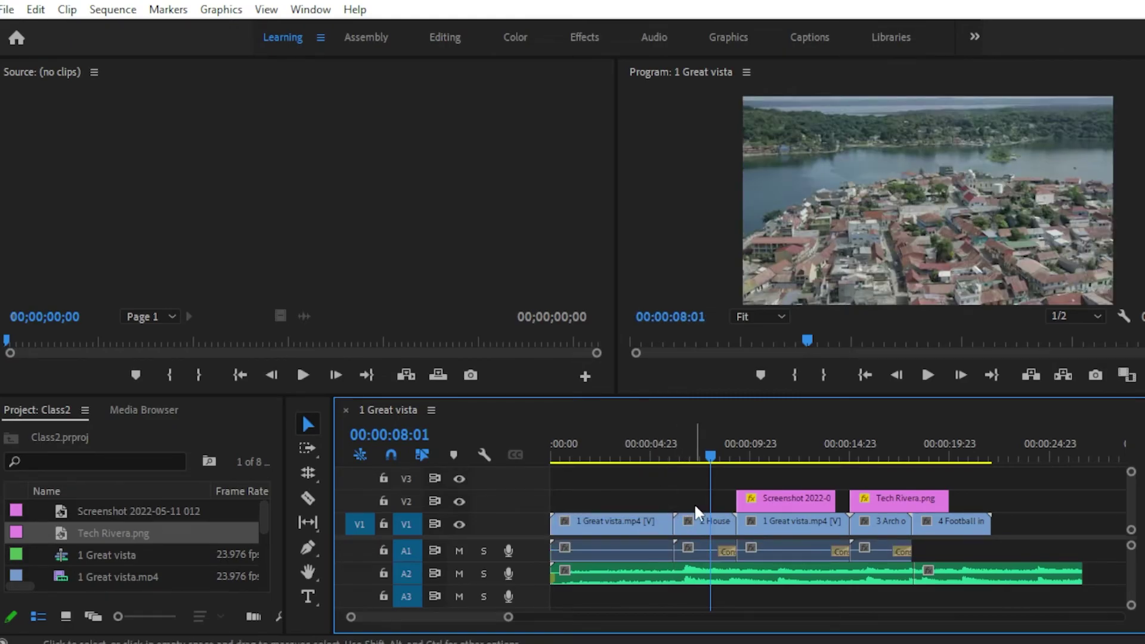
# - With the Rolling Edit Tool, roll the Great vista–2 House cut earlier into the first clip
pyautogui.click(306, 471)
pyautogui.moveTo(675, 543); pyautogui.dragTo(702, 524)
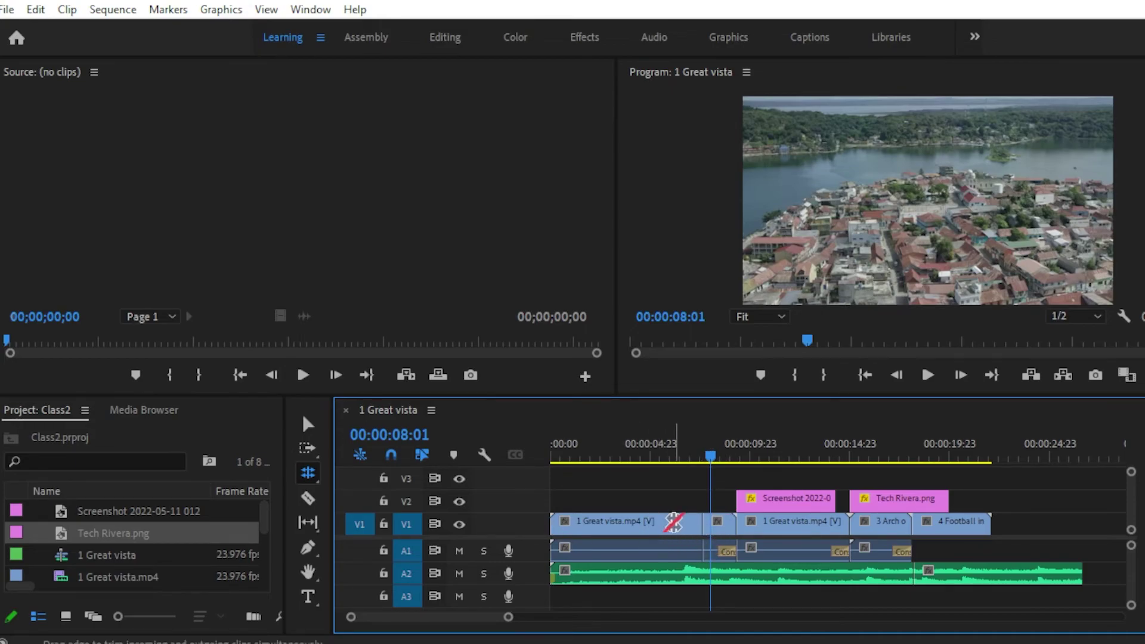
pyautogui.click(703, 525)
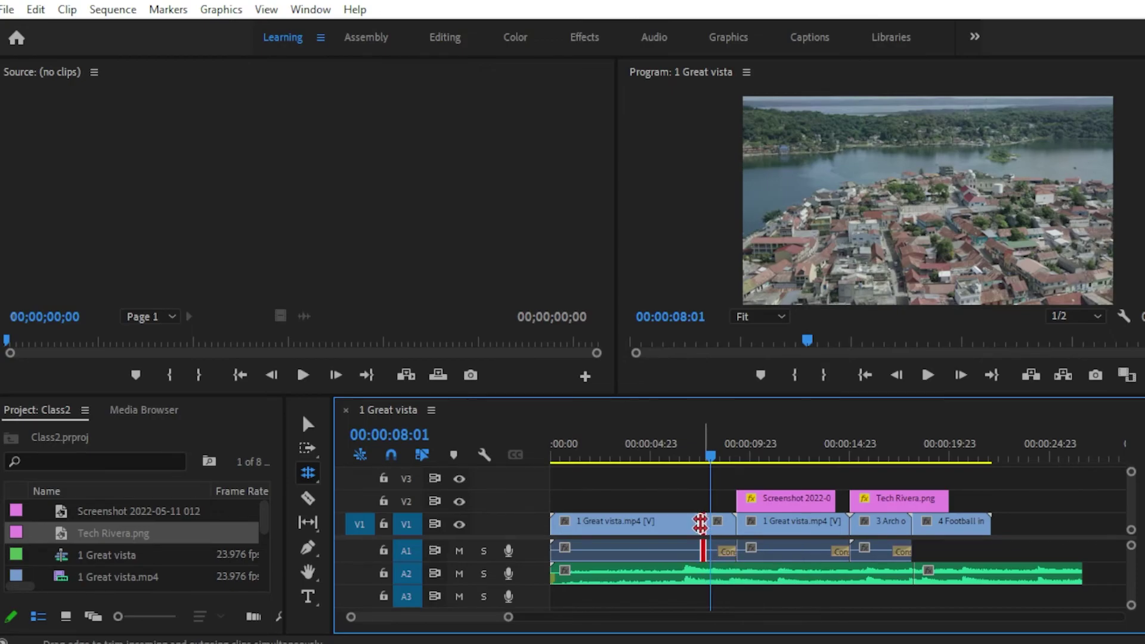
pyautogui.moveTo(703, 524)
pyautogui.mouseDown()
pyautogui.moveTo(631, 527)
pyautogui.moveTo(656, 483)
pyautogui.mouseUp()
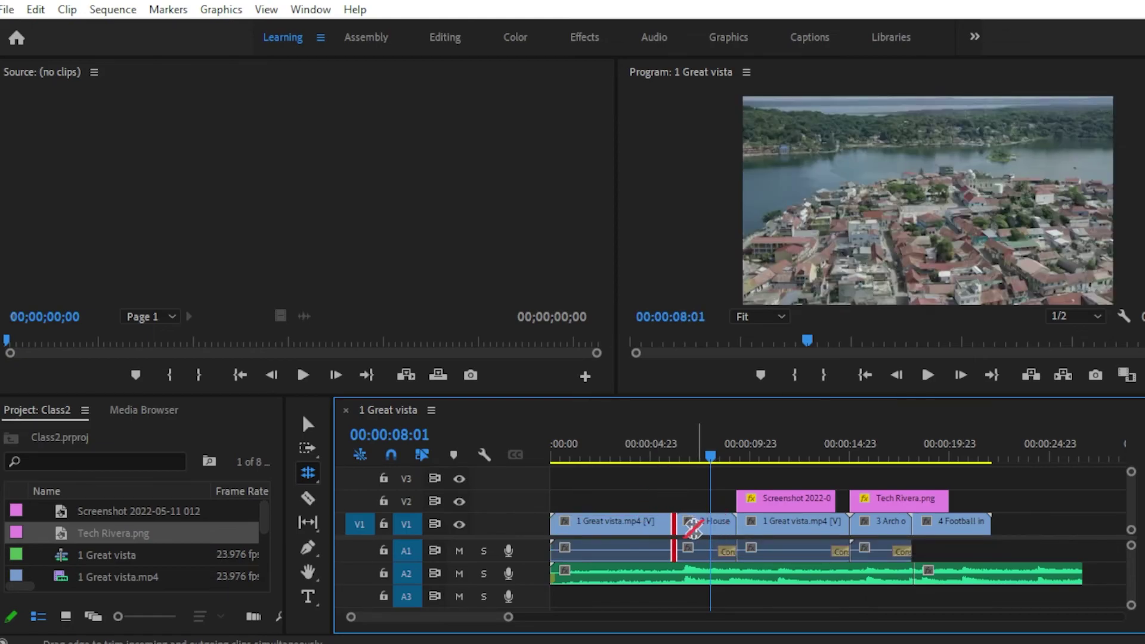
# - Move the playhead to 00:00:02:15, return to the Selection tool and deselect the edit point
pyautogui.click(603, 455)
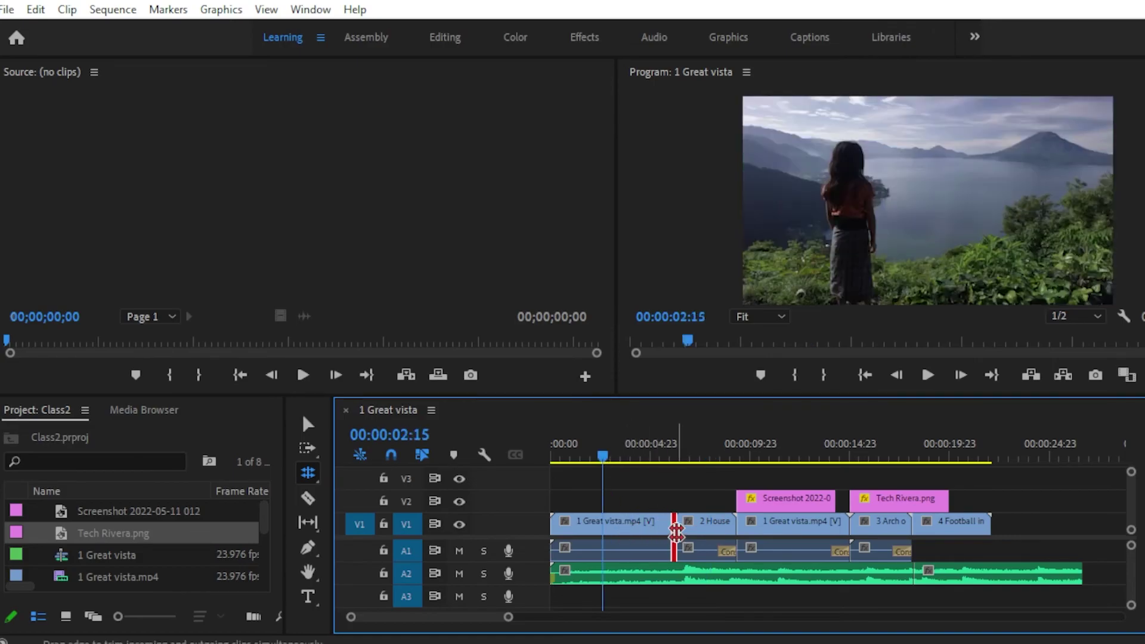
pyautogui.press('v')
pyautogui.click(689, 596)
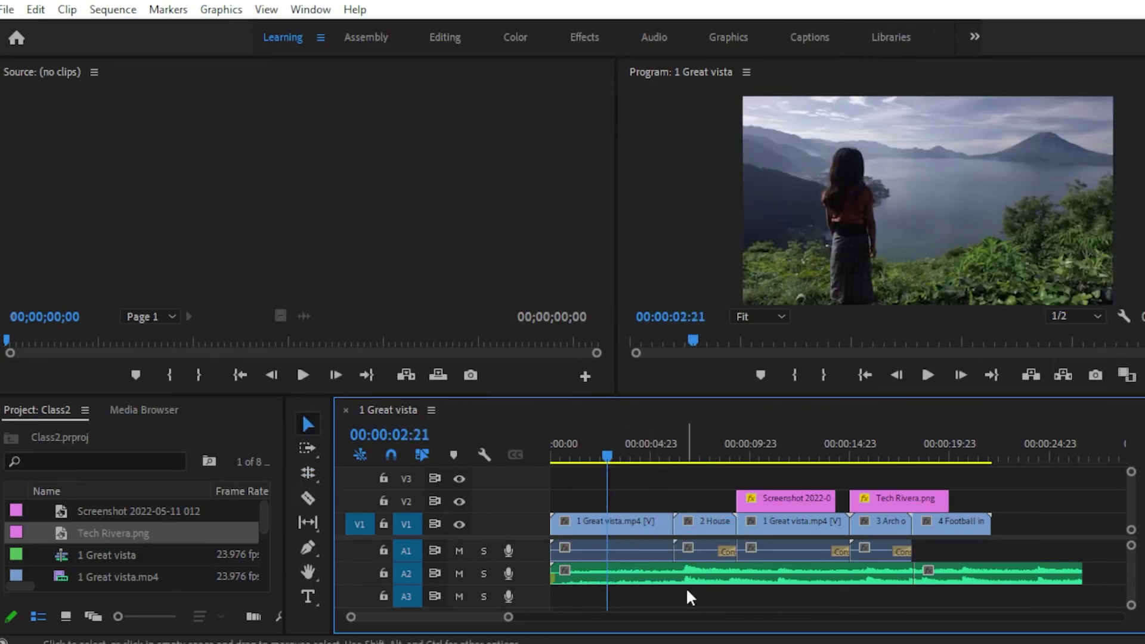
pyautogui.press('space')
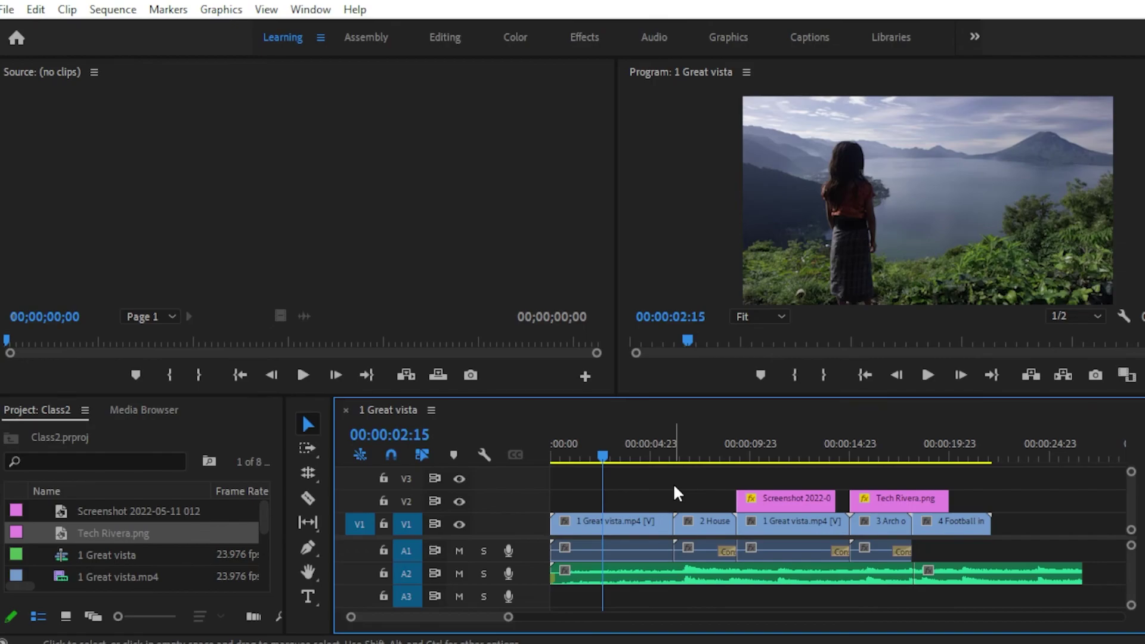